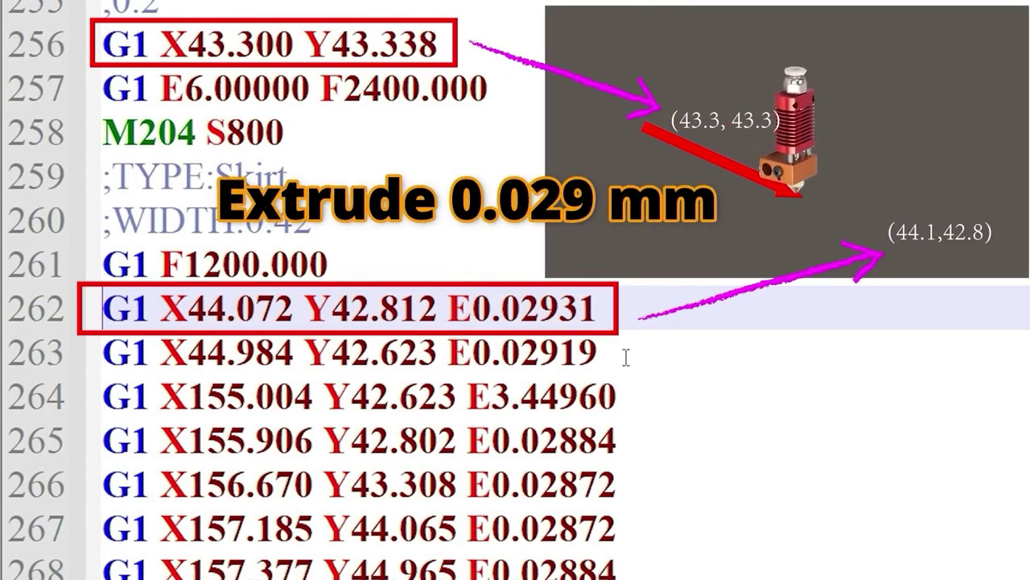
- Copy G1 lines 262 to 271 of the Base_0.2mm_PLA_MINI_1h17m G-code into a new document
{"action": "key", "text": "shift+Down"}
{"action": "key", "text": "shift+Down"}
{"action": "key", "text": "shift+Down"}
{"action": "key", "text": "shift+Down"}
{"action": "key", "text": "shift+Down"}
{"action": "key", "text": "shift+Down"}
{"action": "key", "text": "shift+Down"}
{"action": "key", "text": "shift+Down"}
{"action": "key", "text": "shift+Down"}
{"action": "key", "text": "shift+End"}
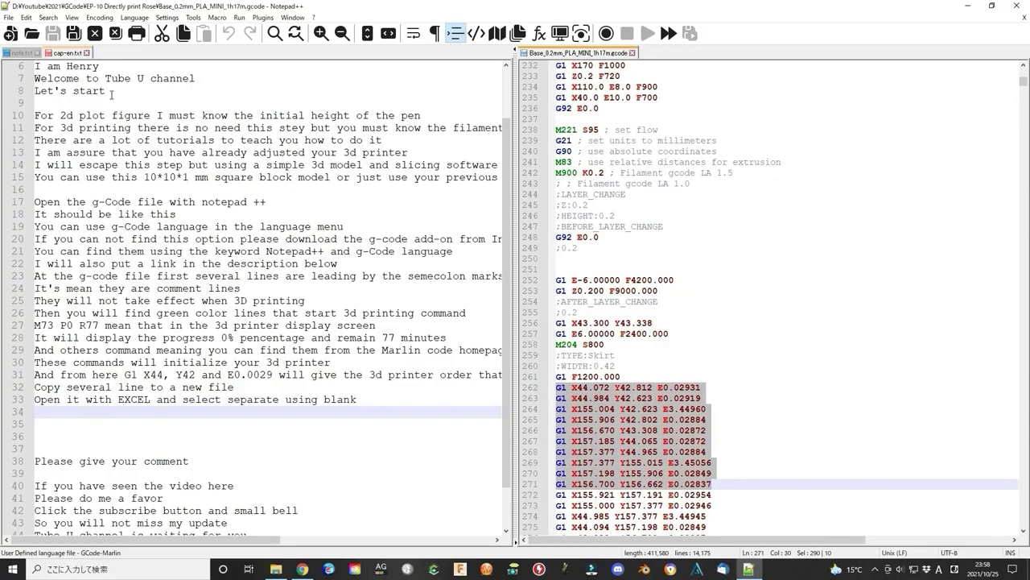
{"action": "key", "text": "ctrl+c"}
{"action": "key", "text": "ctrl+n"}
{"action": "key", "text": "ctrl+v"}
- Save the copied lines as text, switch to Excel and import cal.txt as delimited data
{"action": "left_click", "coordinate": [8, 17]}
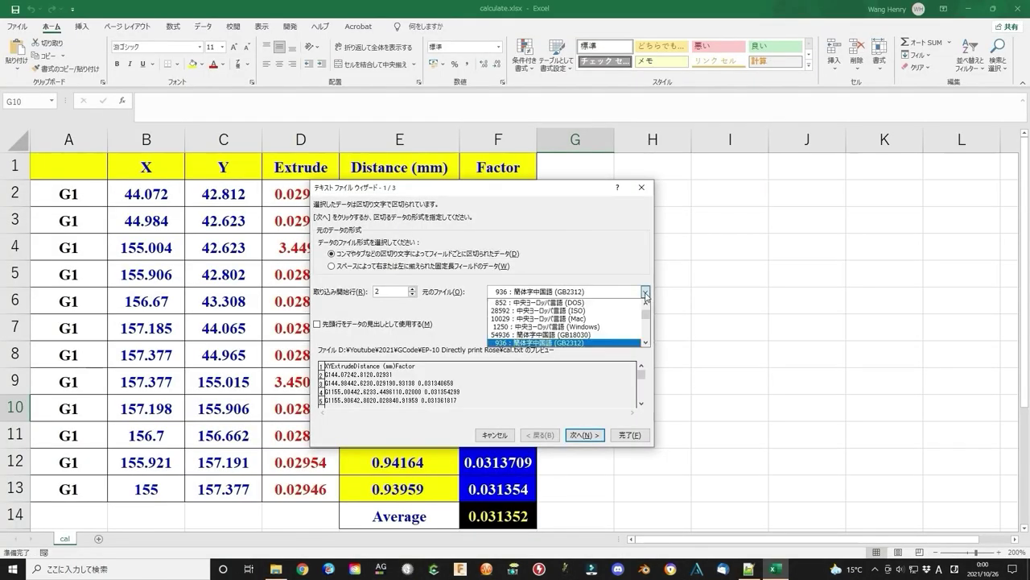
{"action": "left_click", "coordinate": [585, 435]}
{"action": "left_click", "coordinate": [629, 434]}
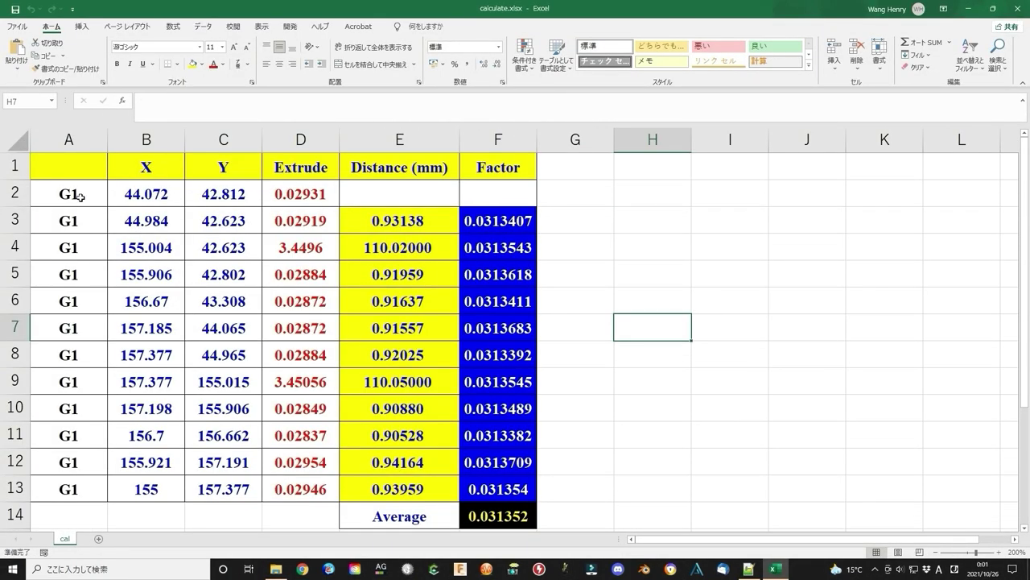
- Examine the G1 command and its X, Y and Extrude values in row 2 of the worksheet
{"action": "left_click", "coordinate": [81, 196]}
{"action": "left_click", "coordinate": [78, 247]}
{"action": "left_click", "coordinate": [76, 194]}
{"action": "key", "text": "Right"}
{"action": "key", "text": "Right"}
{"action": "key", "text": "Right"}
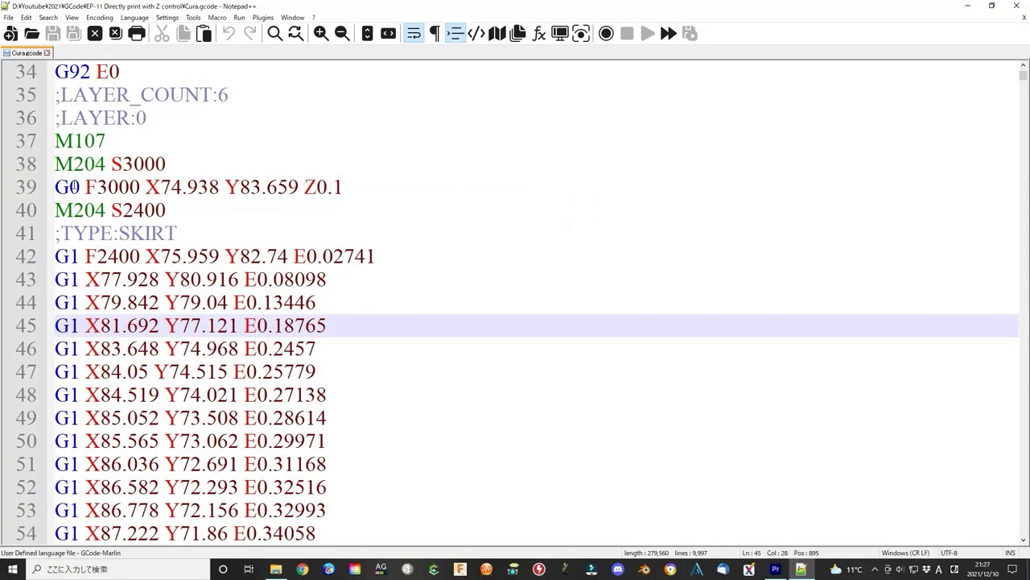
- Copy G1 lines 43 to 57 of Cura.gcode into a new Notepad++ document
{"action": "scroll", "coordinate": [76, 193], "scroll_direction": "up", "scroll_amount": 2}
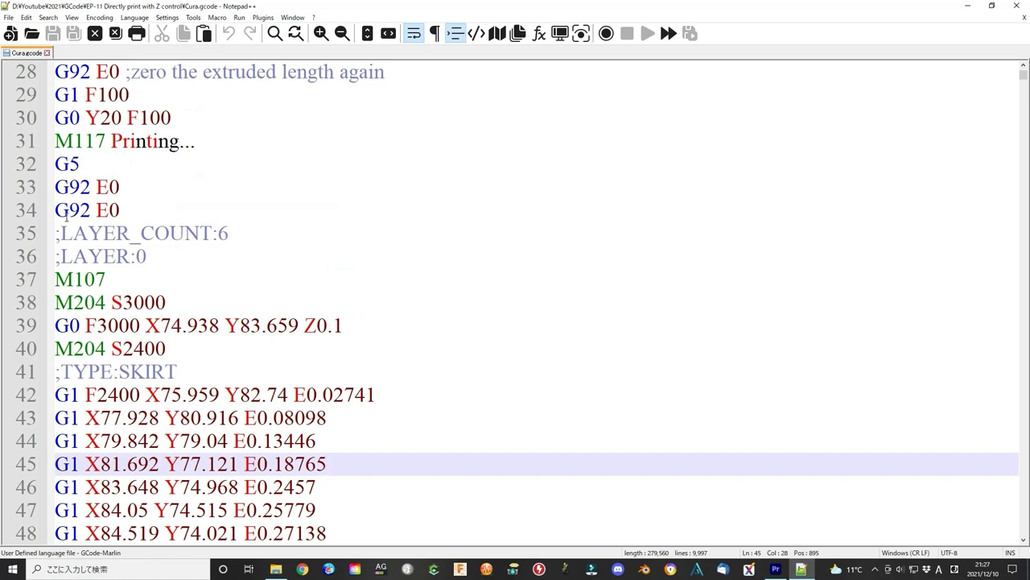
{"action": "scroll", "coordinate": [198, 258], "scroll_direction": "down", "scroll_amount": 1}
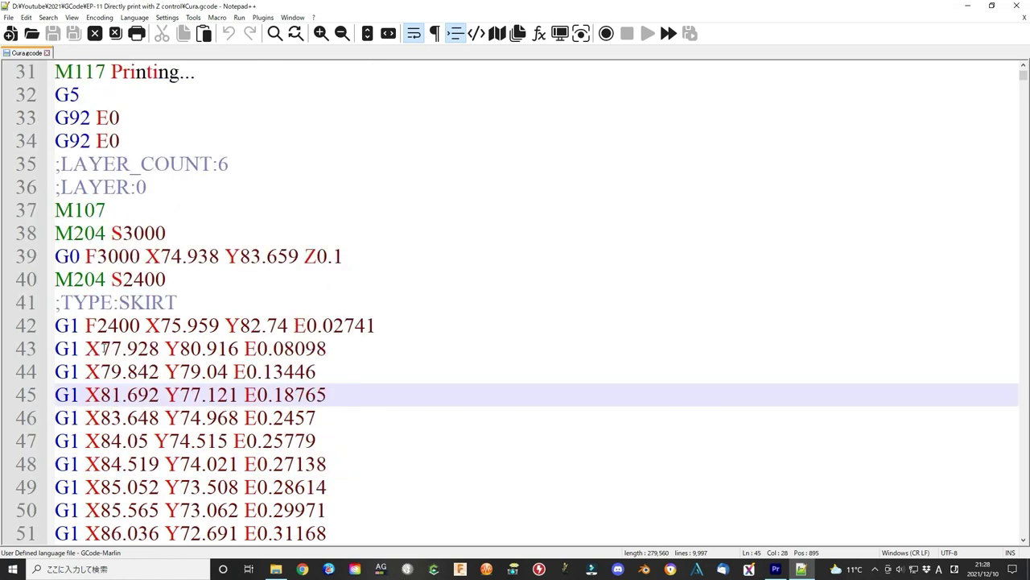
{"action": "left_click", "coordinate": [138, 325]}
{"action": "key", "text": "Down"}
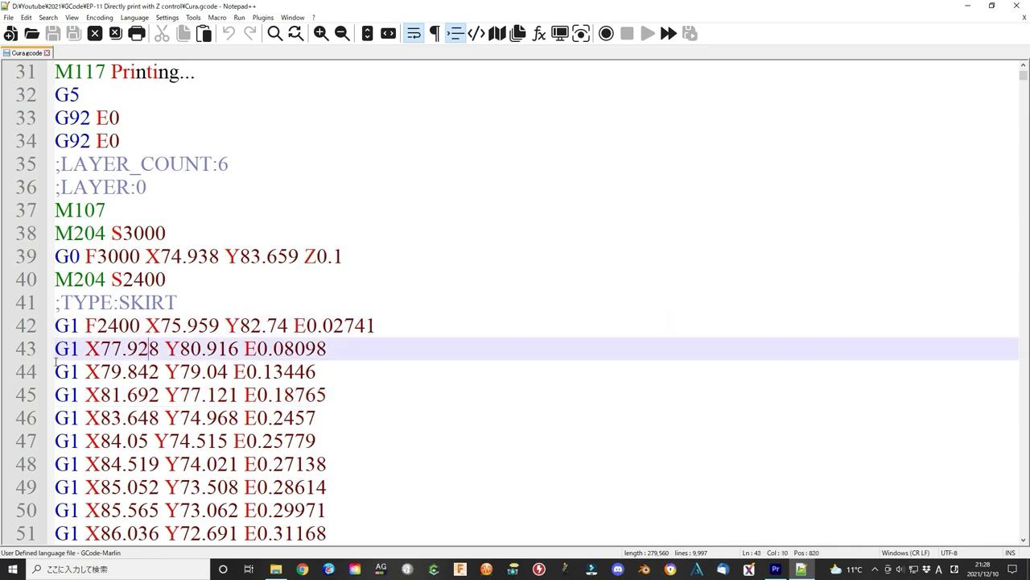
{"action": "left_click", "coordinate": [55, 352]}
{"action": "scroll", "coordinate": [330, 392], "scroll_direction": "down", "scroll_amount": 4}
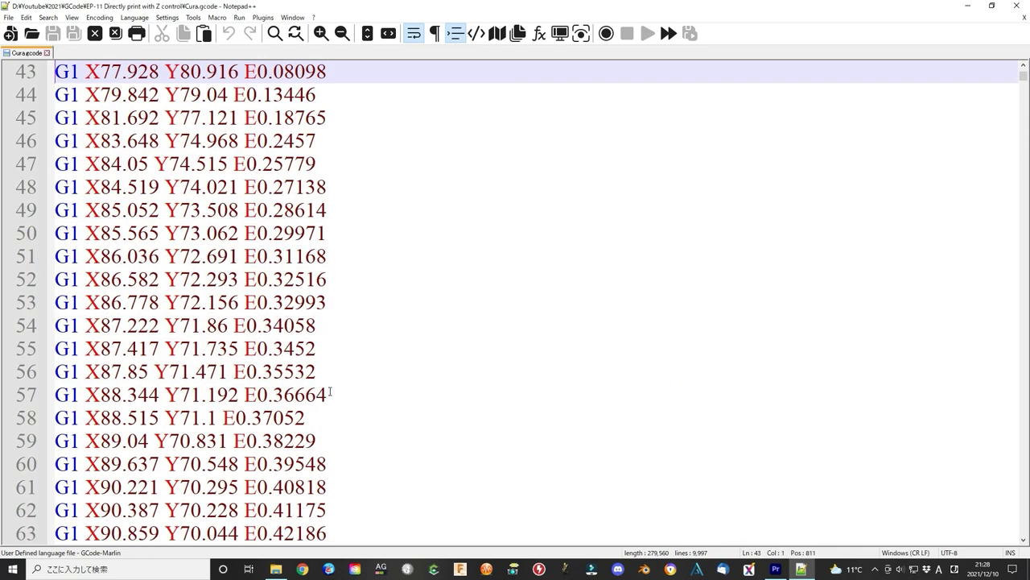
{"action": "scroll", "coordinate": [349, 440], "scroll_direction": "up", "scroll_amount": 1}
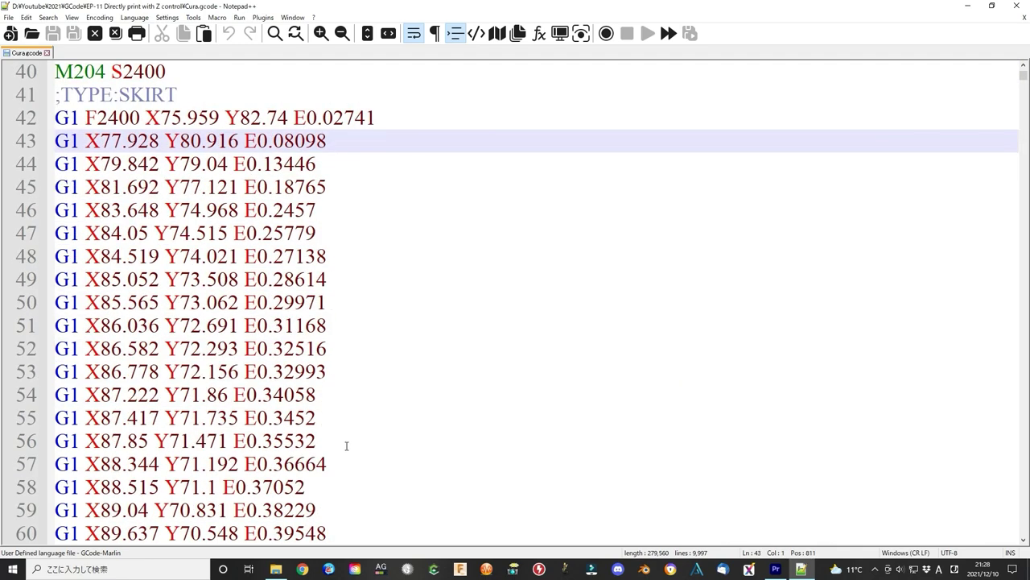
{"action": "left_click", "coordinate": [349, 471], "text": "shift"}
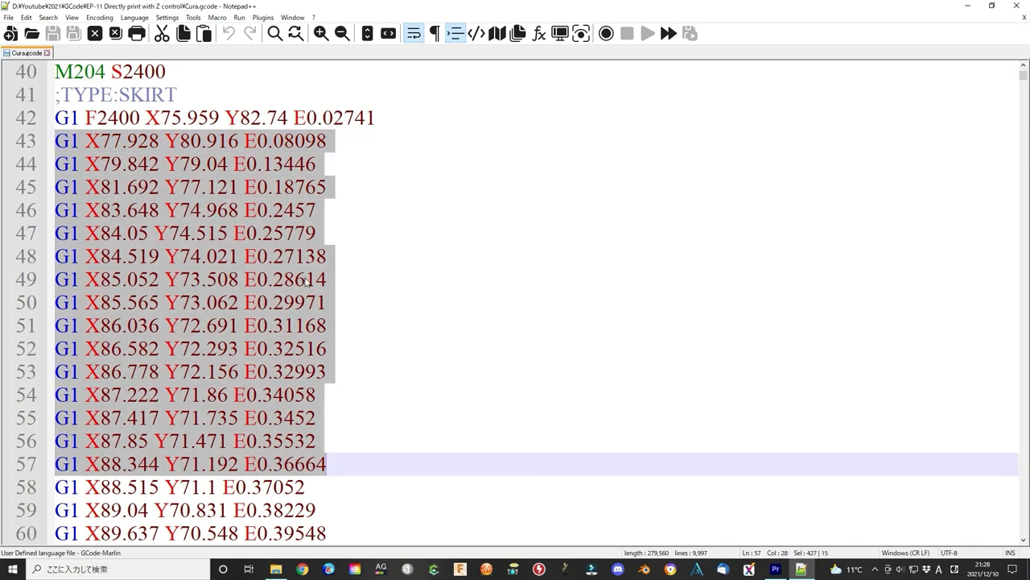
{"action": "key", "text": "ctrl+n"}
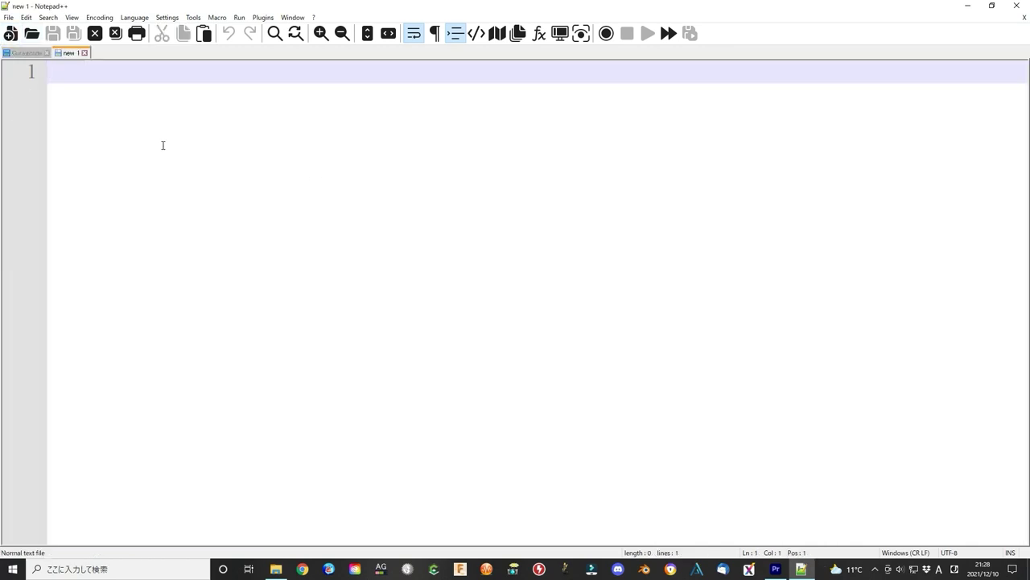
{"action": "key", "text": "ctrl+v"}
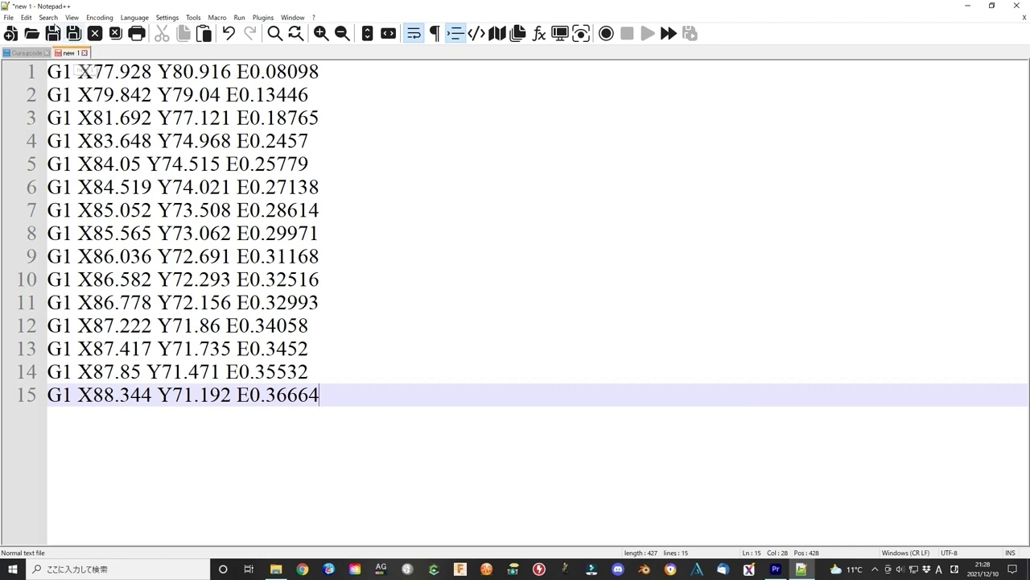
- Replace every X, Y and E in the new document with nothing so only the numbers follow G1
{"action": "left_click", "coordinate": [48, 17]}
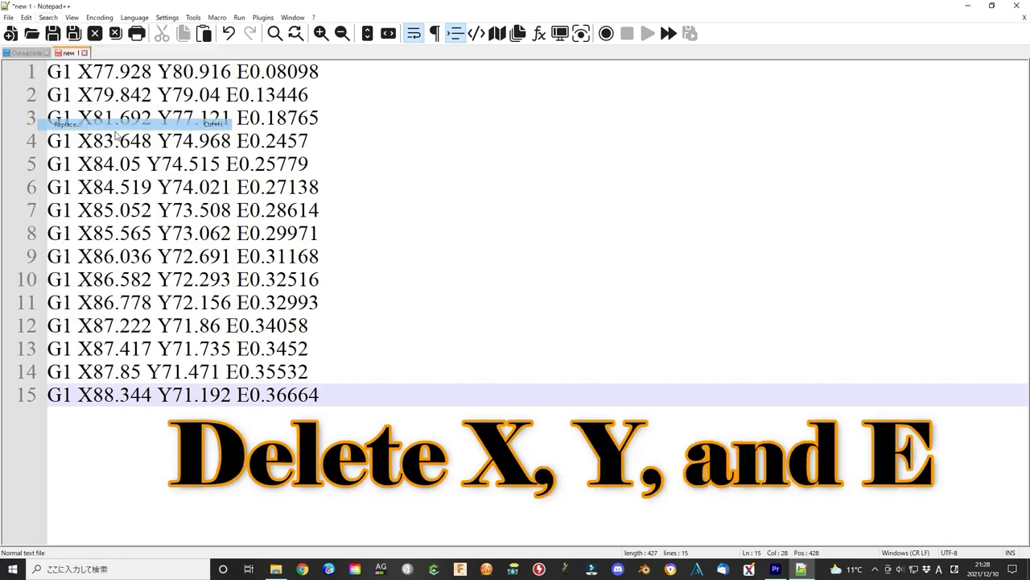
{"action": "left_click", "coordinate": [66, 124]}
{"action": "triple_click", "coordinate": [509, 248]}
{"action": "key", "text": "BackSpace"}
{"action": "left_click", "coordinate": [683, 264]}
{"action": "double_click", "coordinate": [556, 233]}
{"action": "type", "text": "Y"}
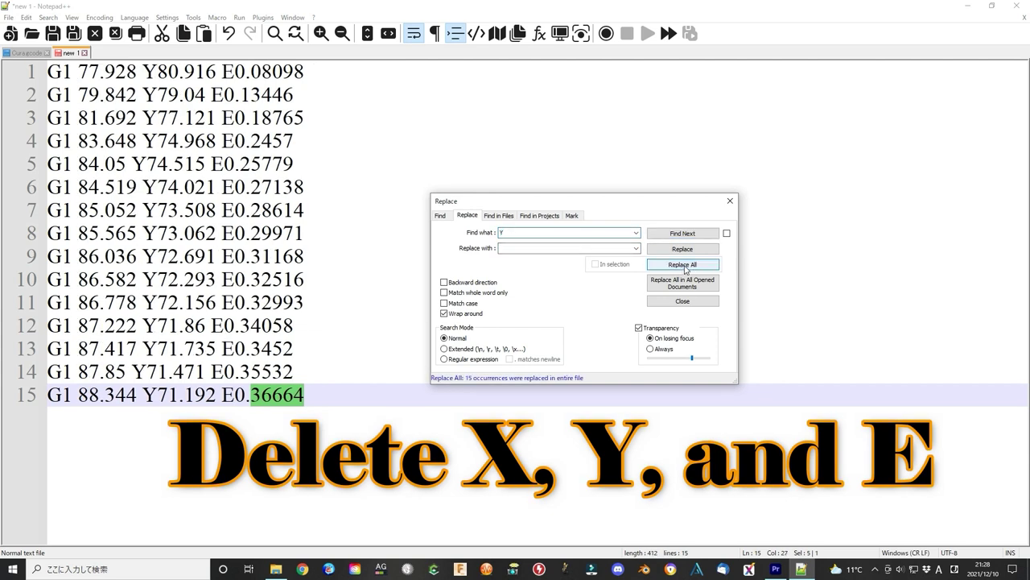
{"action": "left_click", "coordinate": [683, 264]}
{"action": "type", "text": "E"}
{"action": "left_click", "coordinate": [685, 267]}
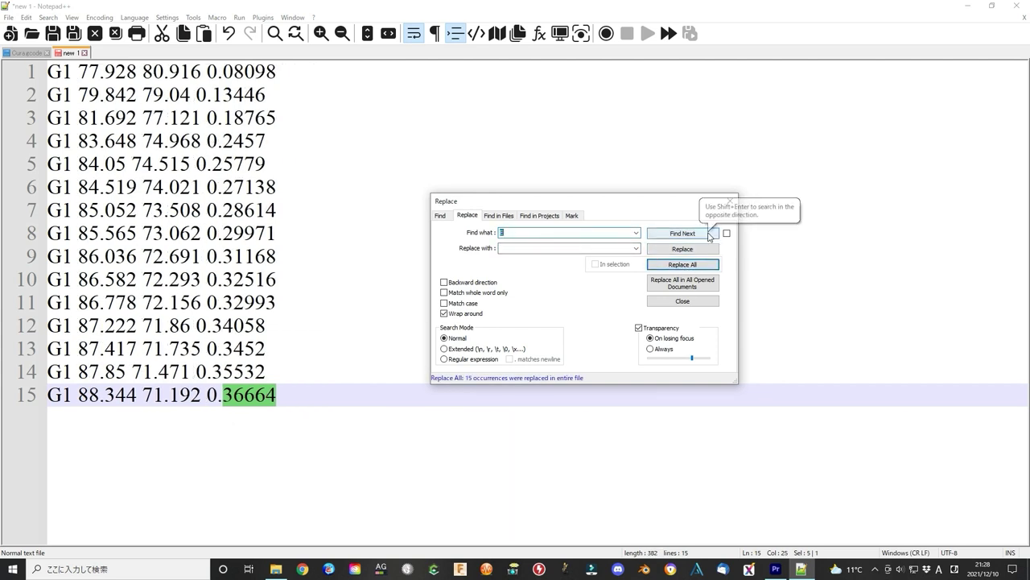
- Save the cleaned document as Extrude.txt in the EP-11 project folder
{"action": "left_click", "coordinate": [8, 17]}
{"action": "left_click", "coordinate": [31, 112]}
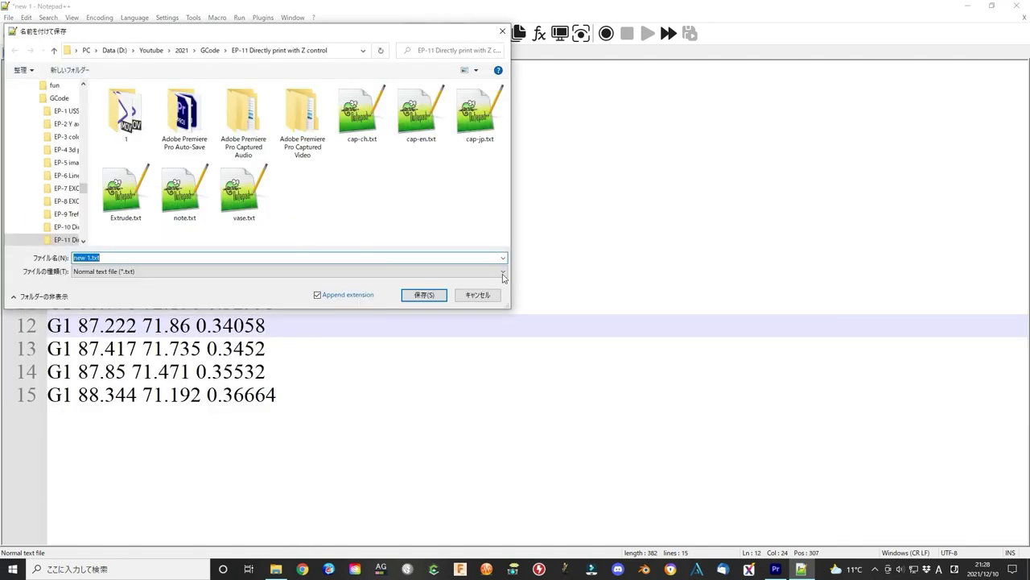
{"action": "left_click", "coordinate": [125, 199]}
{"action": "left_click", "coordinate": [423, 295]}
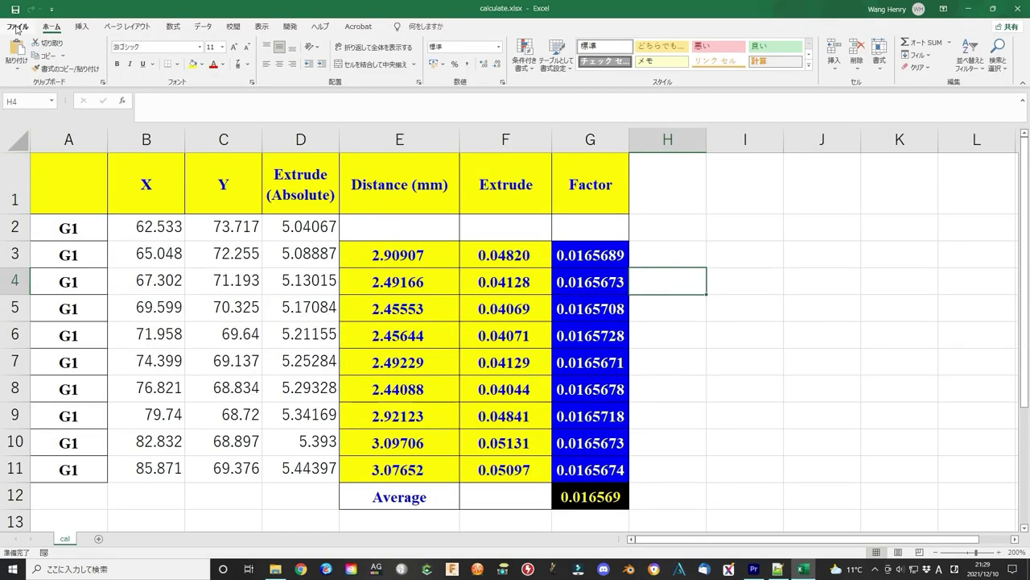
- Switch to Excel and import Extrude.txt as delimited text, with space enabled as a delimiter
{"action": "left_click", "coordinate": [16, 27]}
{"action": "left_click", "coordinate": [24, 99]}
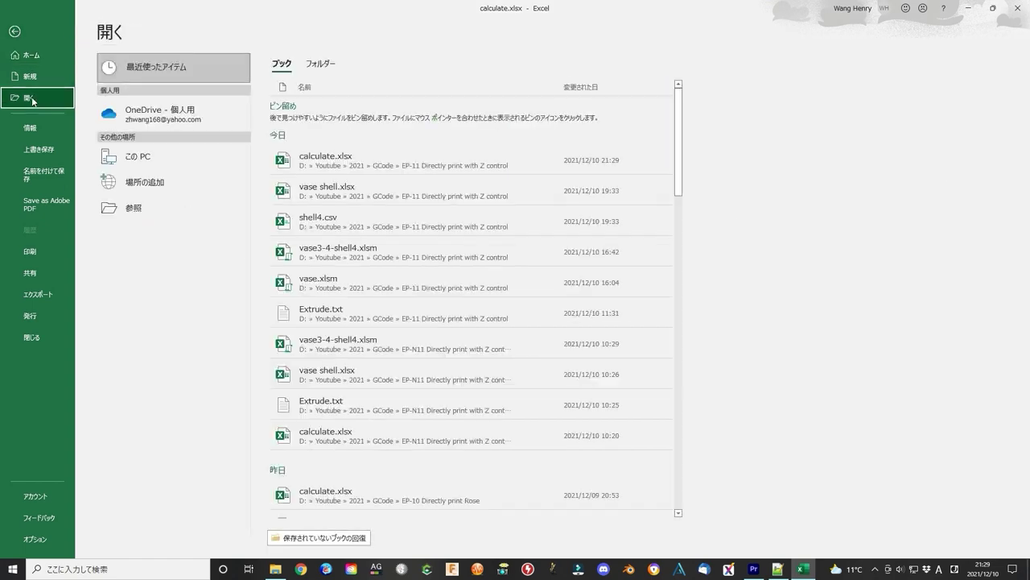
{"action": "left_click", "coordinate": [143, 209]}
{"action": "left_click", "coordinate": [350, 394]}
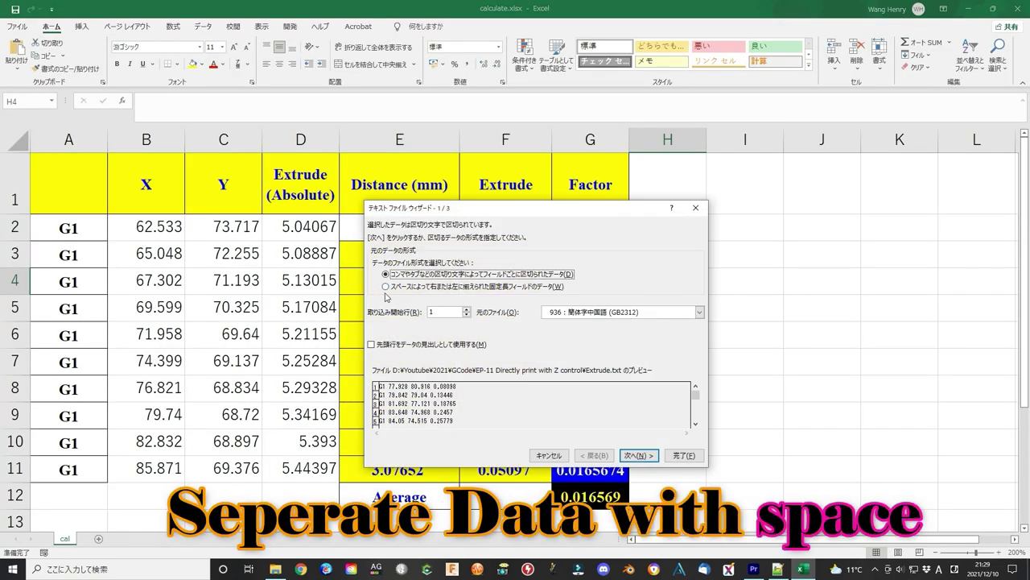
{"action": "left_click", "coordinate": [638, 455]}
{"action": "left_click", "coordinate": [376, 291]}
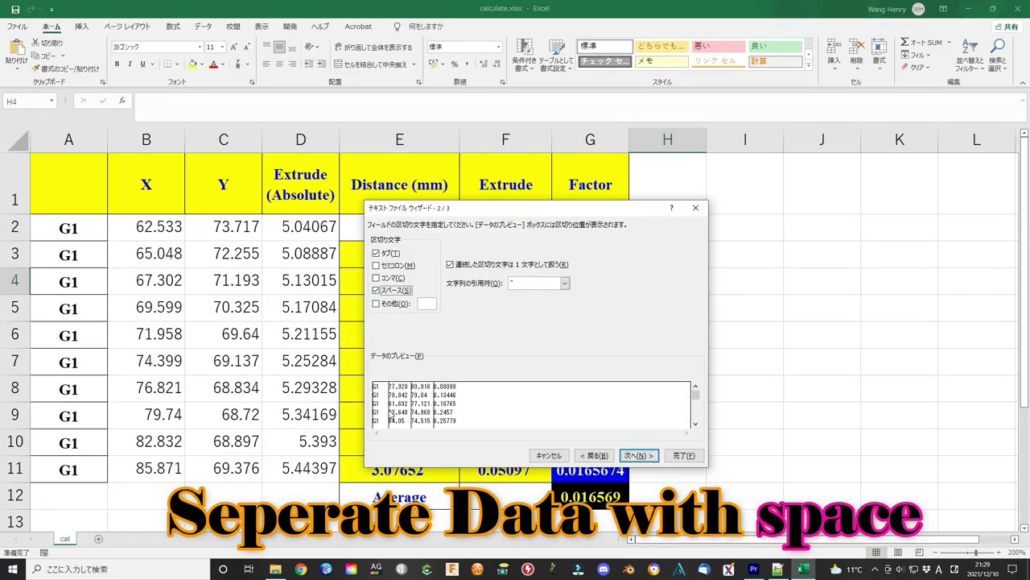
{"action": "left_click", "coordinate": [634, 455]}
{"action": "left_click", "coordinate": [684, 455]}
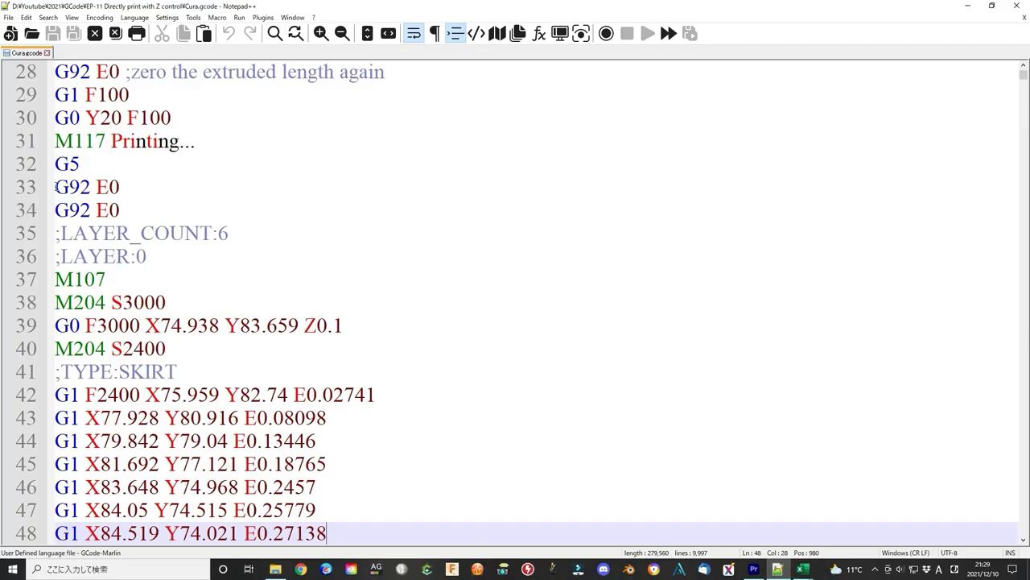
- Review the two G92 E0 lines in Cura.gcode and the Distance, Extrude and Factor formulas in calculate.xlsx
{"action": "left_click_drag", "start_coordinate": [55, 187], "coordinate": [133, 208]}
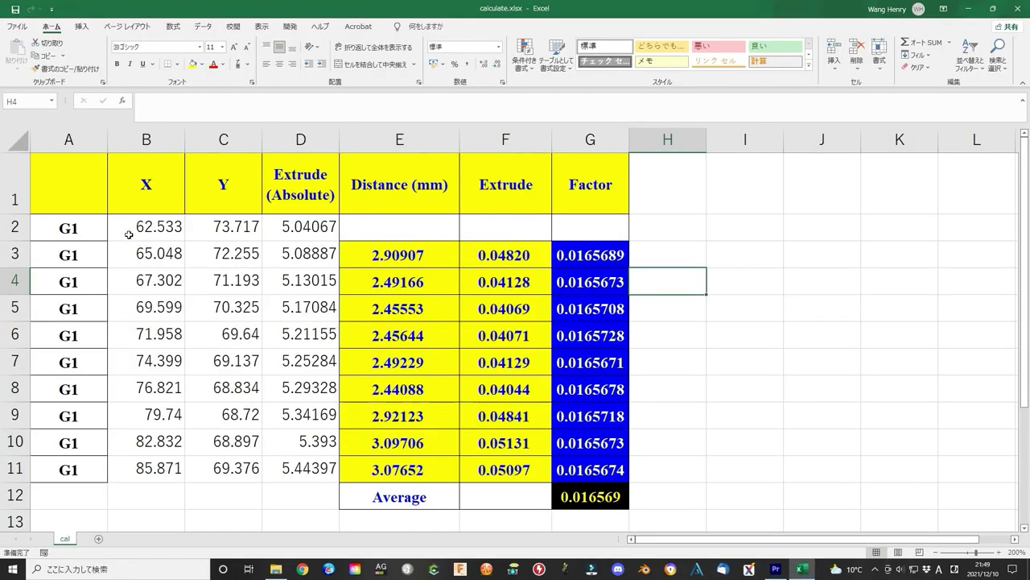
{"action": "left_click", "coordinate": [148, 231]}
{"action": "left_click", "coordinate": [310, 253]}
{"action": "left_click", "coordinate": [399, 255]}
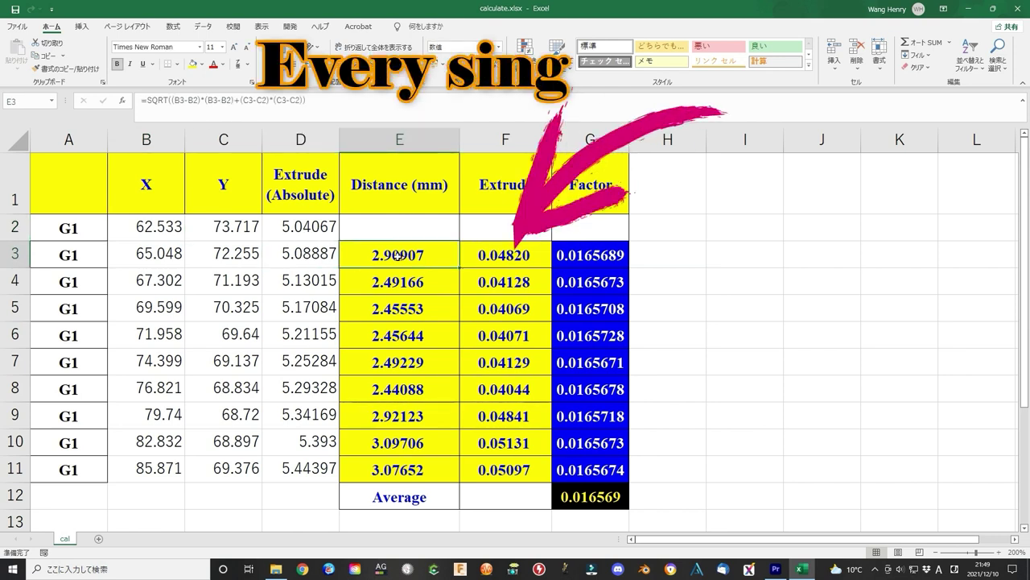
{"action": "left_click", "coordinate": [499, 255]}
{"action": "left_click", "coordinate": [590, 254]}
{"action": "left_click", "coordinate": [600, 306]}
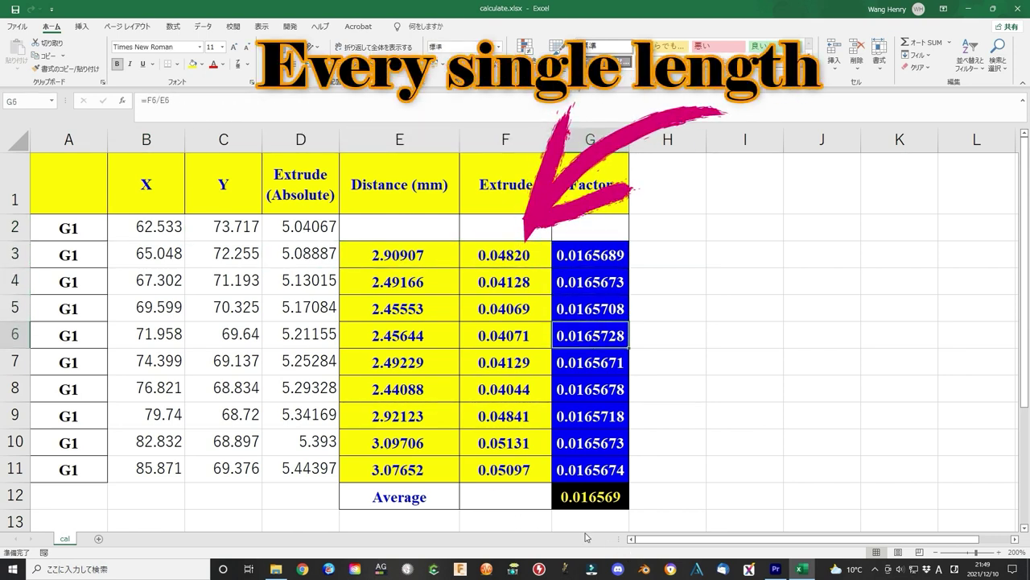
- Enter the formula =G12/0.8 in cell H12 to divide the average factor by 0.8
{"action": "left_click", "coordinate": [682, 495]}
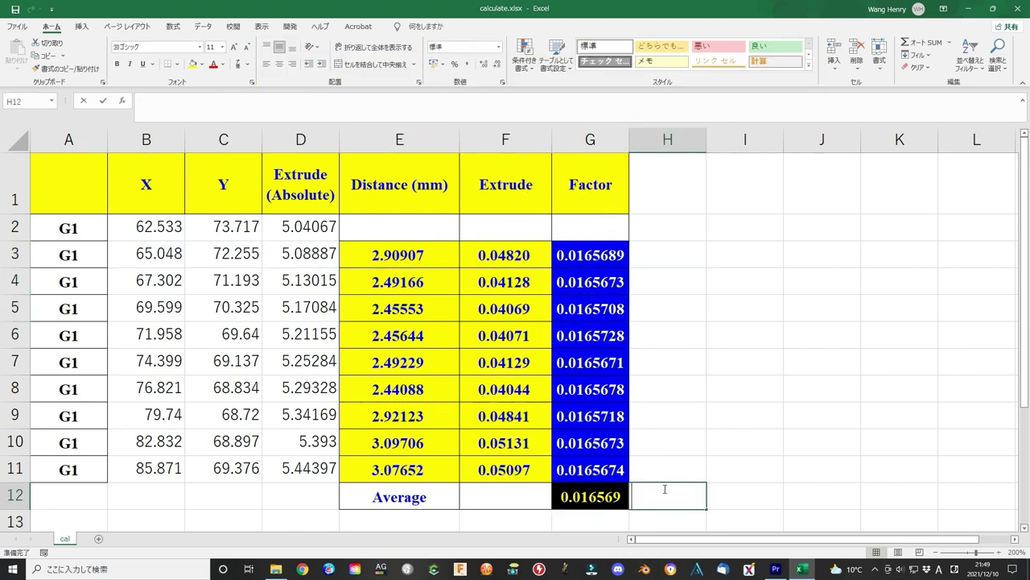
{"action": "type", "text": "="}
{"action": "left_click", "coordinate": [596, 496]}
{"action": "type", "text": "/0.8"}
{"action": "key", "text": "Return"}
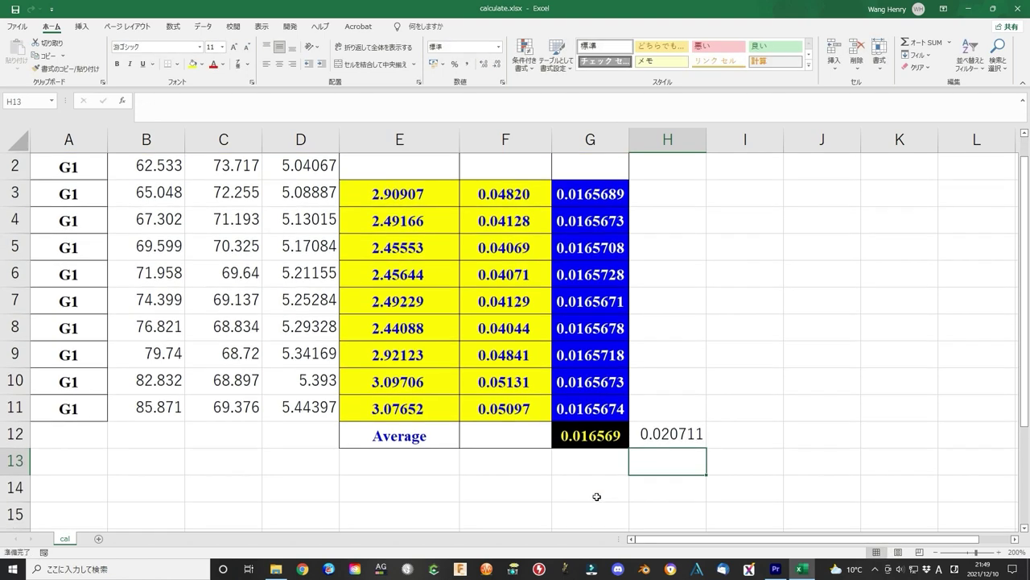
{"action": "left_click", "coordinate": [675, 434]}
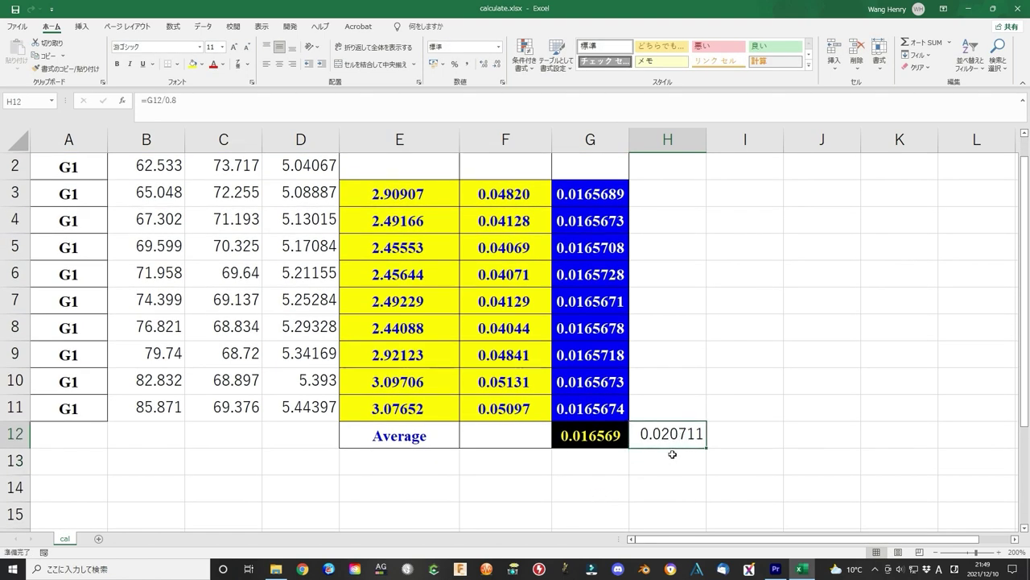
{"action": "scroll", "coordinate": [755, 496], "scroll_direction": "up", "scroll_amount": 1}
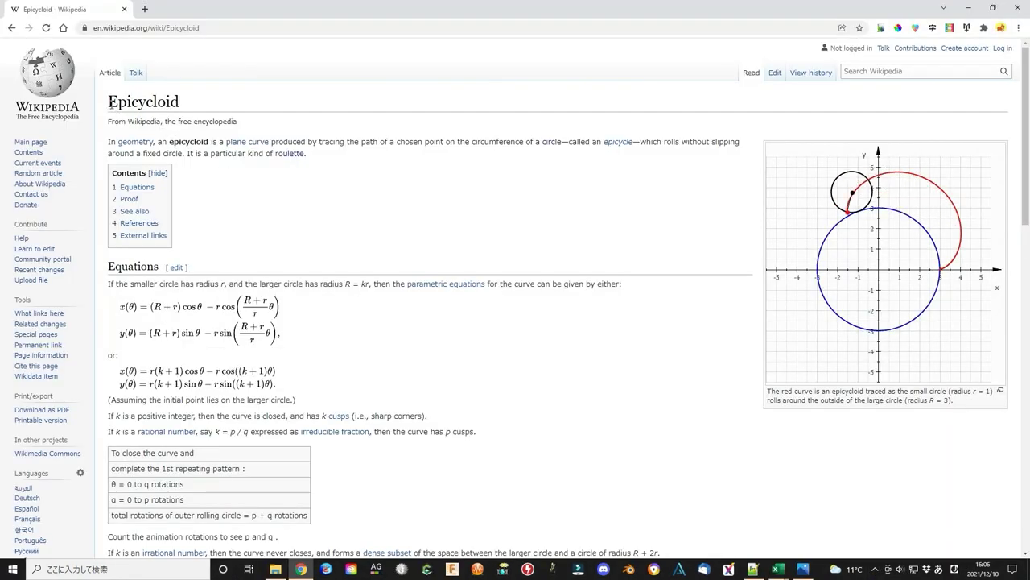
- Highlight the title of Wikipedia's Epicycloid article in the browser
{"action": "left_click_drag", "start_coordinate": [110, 103], "coordinate": [199, 104]}
{"action": "left_click", "coordinate": [201, 106]}
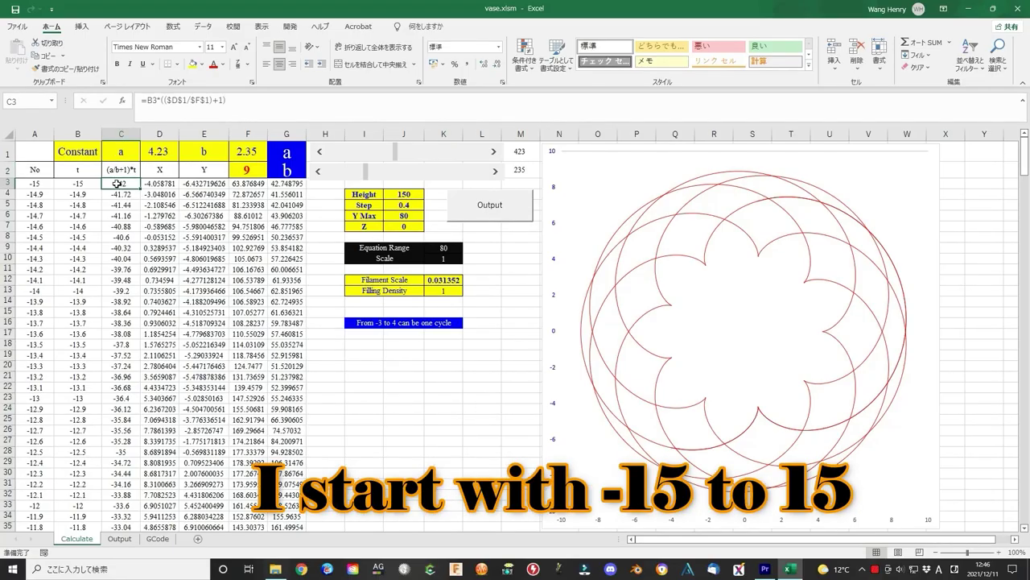
- Inspect the row 3 formulas for t, (a/b+1)*t, X, Y and the scaled coordinates in vase.xlsm
{"action": "left_click", "coordinate": [160, 183]}
{"action": "left_click", "coordinate": [204, 183]}
{"action": "left_click", "coordinate": [248, 183]}
{"action": "left_click", "coordinate": [286, 183]}
{"action": "left_click", "coordinate": [77, 184]}
{"action": "left_click", "coordinate": [121, 183]}
- Lower constant a to 4.03 and raise constant b above 2.35, and check the recalculated coordinate rows
{"action": "left_click", "coordinate": [319, 151]}
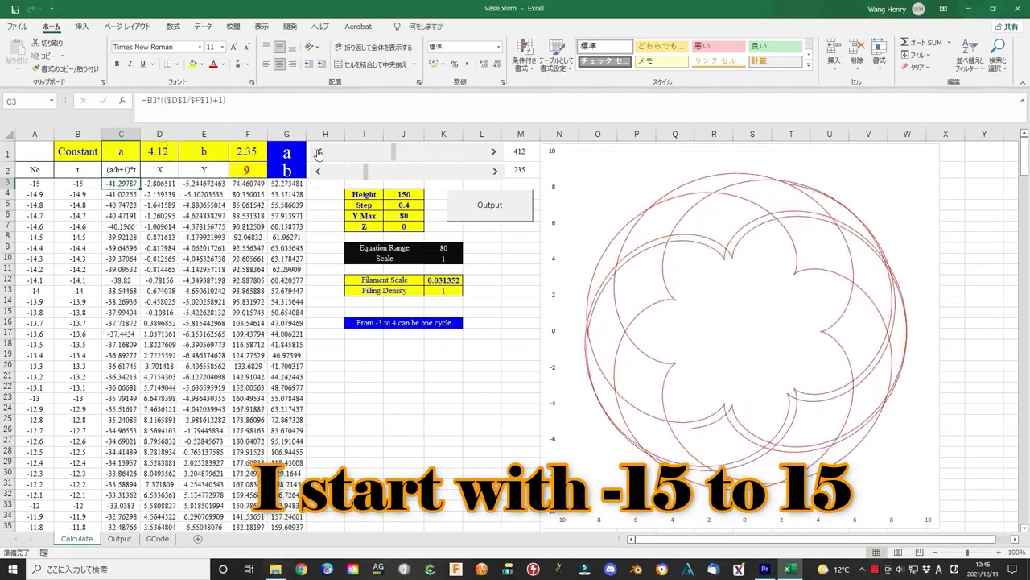
{"action": "left_click", "coordinate": [319, 151]}
{"action": "left_click", "coordinate": [494, 171]}
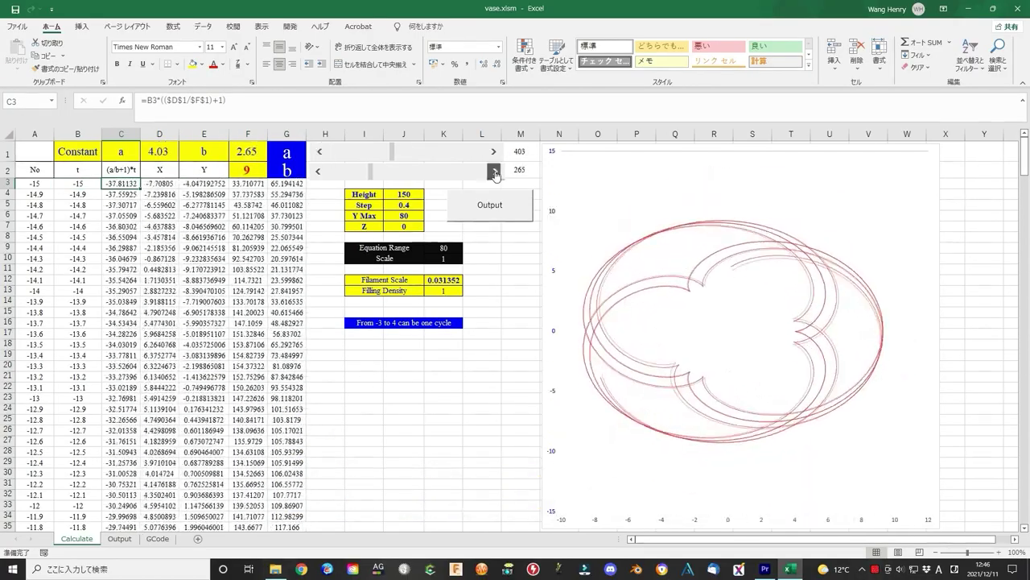
{"action": "left_click", "coordinate": [495, 171]}
{"action": "scroll", "coordinate": [333, 388], "scroll_direction": "down", "scroll_amount": 20}
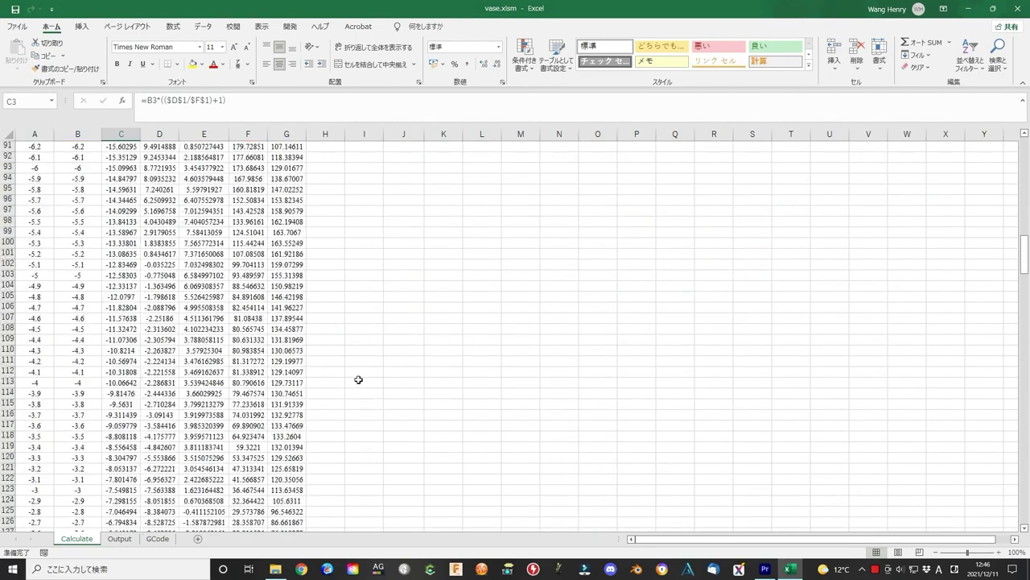
{"action": "scroll", "coordinate": [358, 379], "scroll_direction": "up", "scroll_amount": 20}
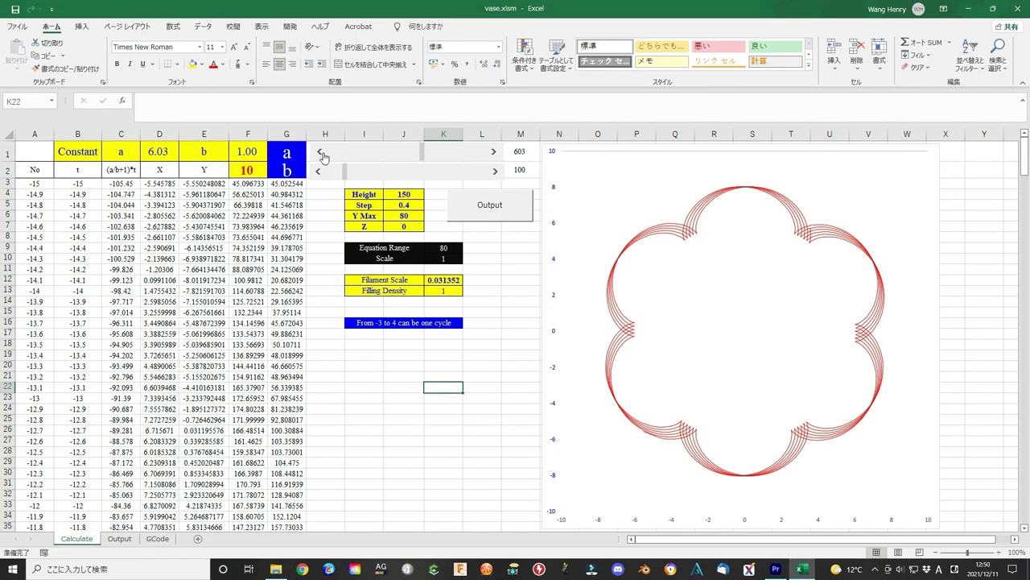
- Lower constant a slightly, keeping b at 1.00, to bring the six-petal curve's overlapping loops together
{"action": "left_click", "coordinate": [319, 151]}
{"action": "left_click", "coordinate": [319, 151]}
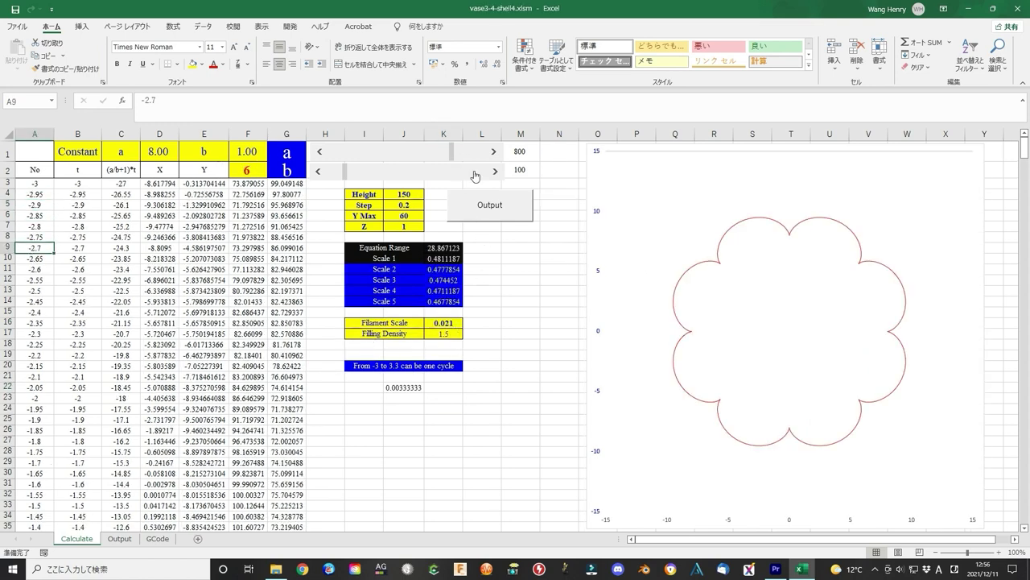
- Raise constant b to 1.10 in vase3-4-shell4.xlsm, with constant a at 8.00
{"action": "left_click", "coordinate": [475, 177]}
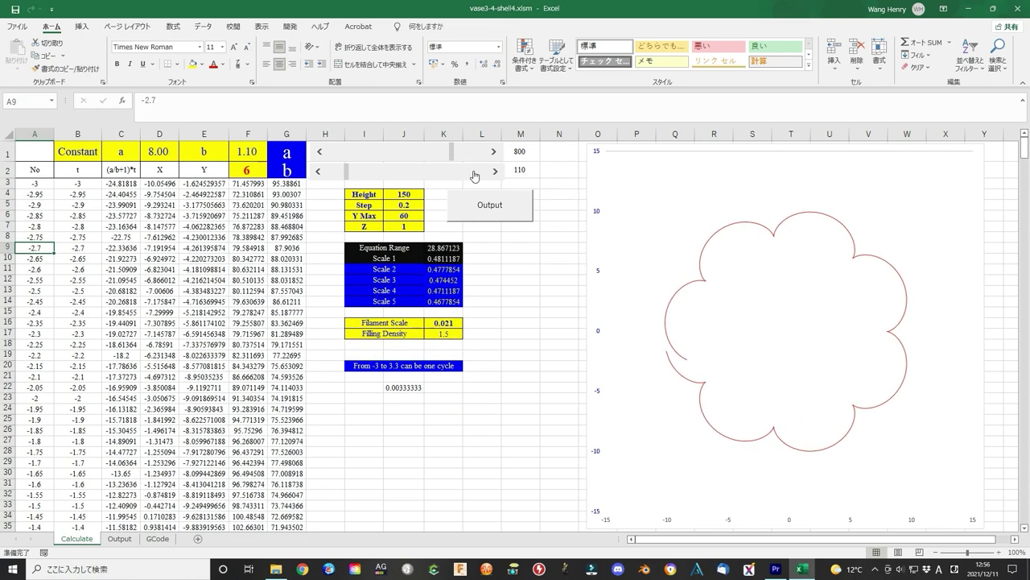
- Lower constant b to 1.00, keeping constant a at 8.00, to close the petal curve
{"action": "left_click", "coordinate": [328, 176]}
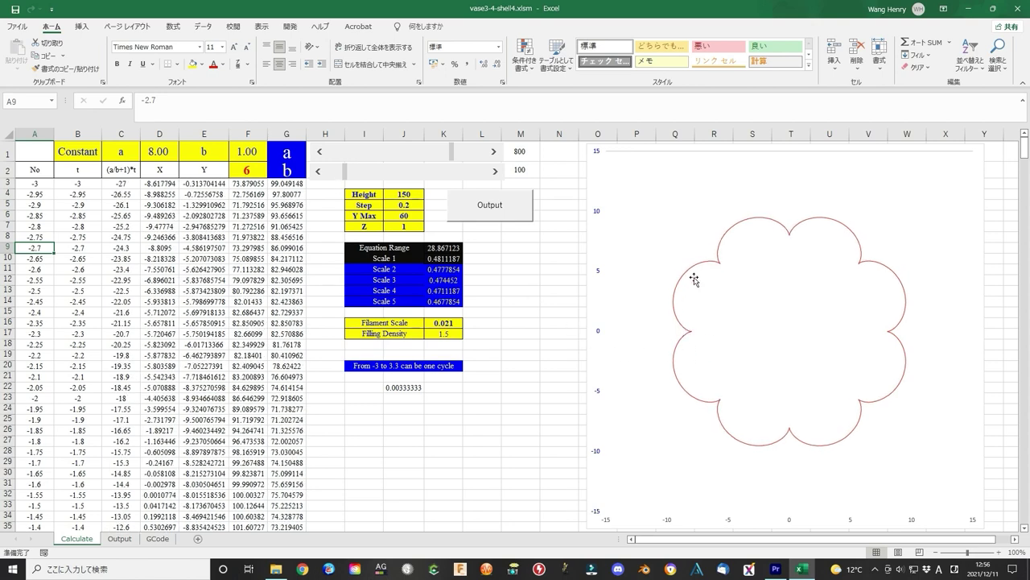
- Search Google for vase, browse the image results and pick the blue-and-white porcelain vase picture
{"action": "left_click", "coordinate": [418, 368]}
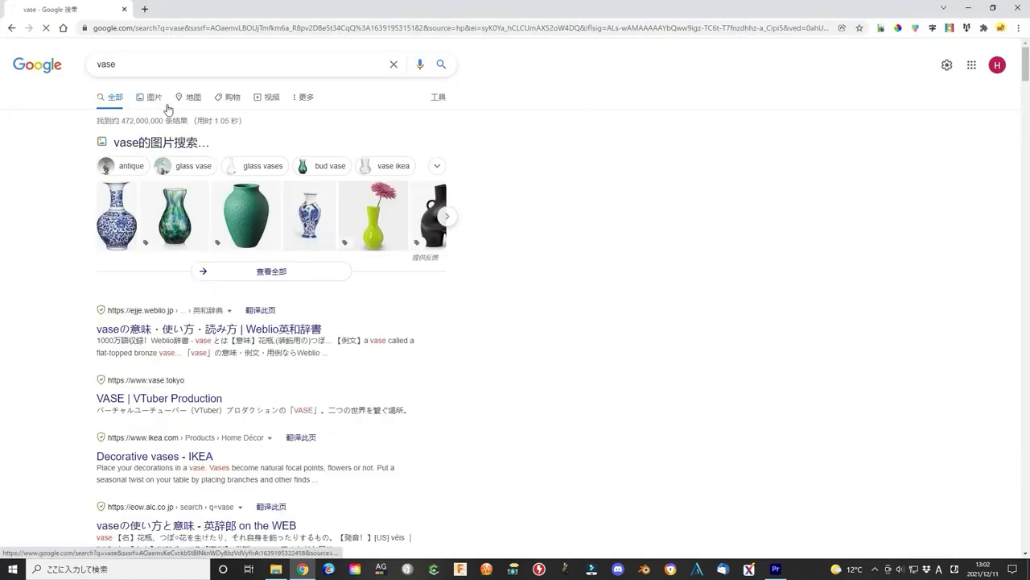
{"action": "left_click", "coordinate": [149, 97]}
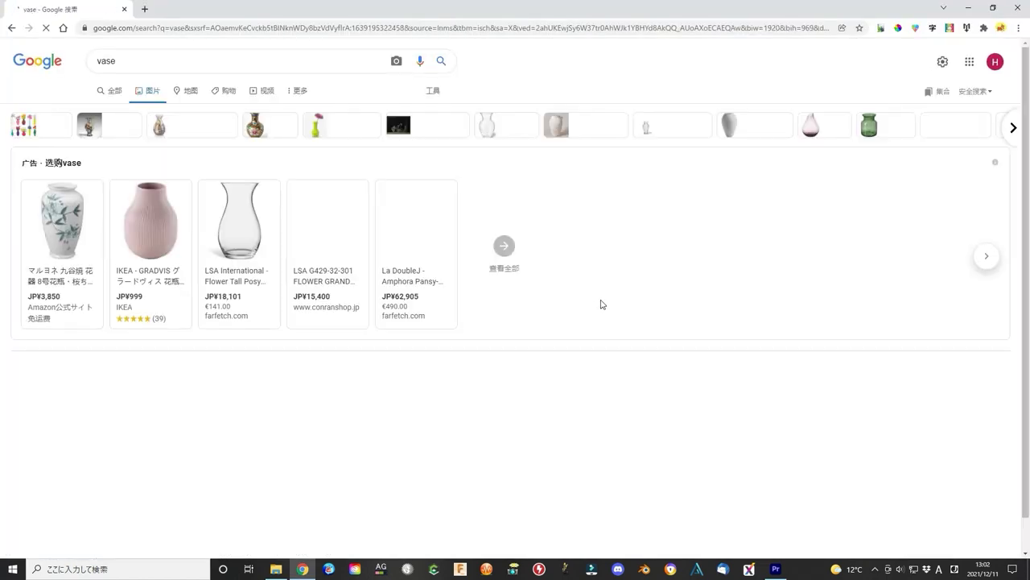
{"action": "scroll", "coordinate": [563, 394], "scroll_direction": "down", "scroll_amount": 6}
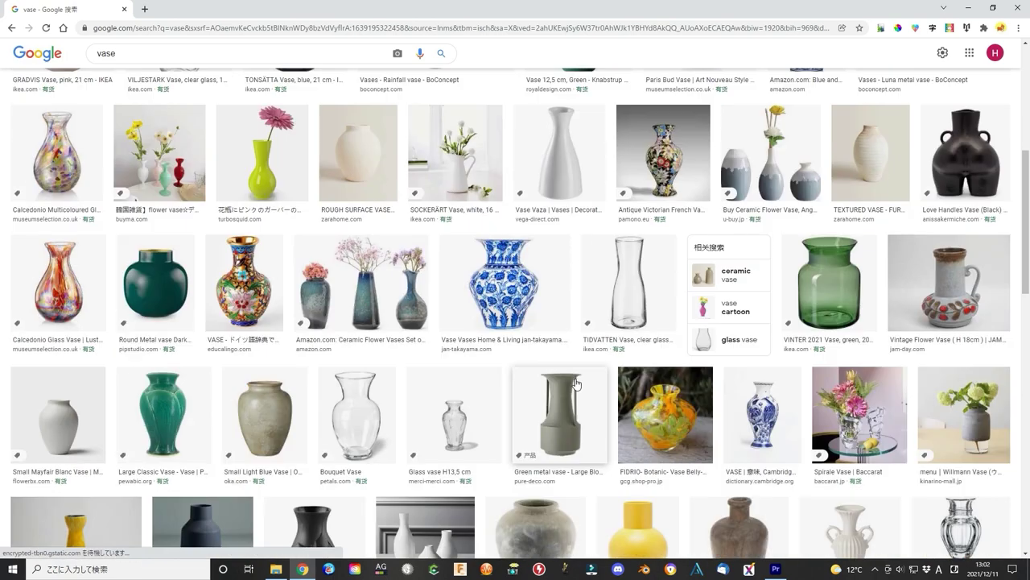
{"action": "scroll", "coordinate": [527, 365], "scroll_direction": "down", "scroll_amount": 8}
{"action": "scroll", "coordinate": [803, 269], "scroll_direction": "up", "scroll_amount": 15}
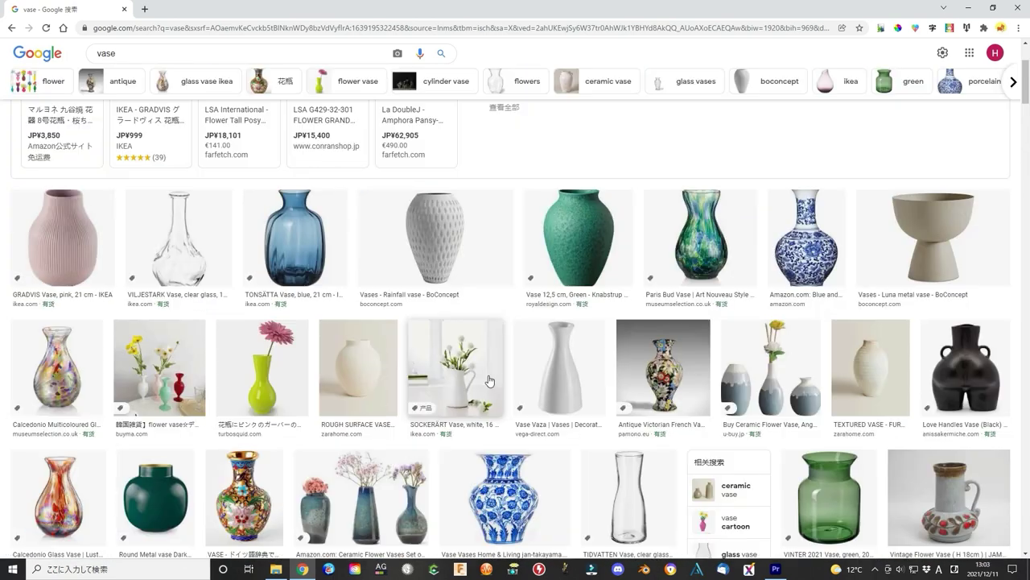
{"action": "left_click", "coordinate": [803, 269]}
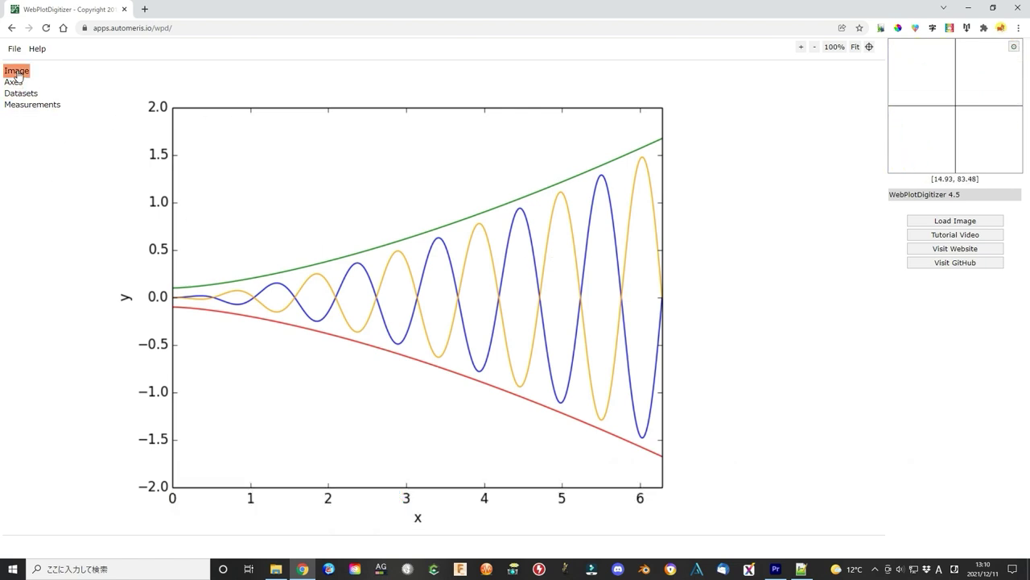
- Load the sideways blue-and-white vase picture into WebPlotDigitizer
{"action": "left_click", "coordinate": [16, 73]}
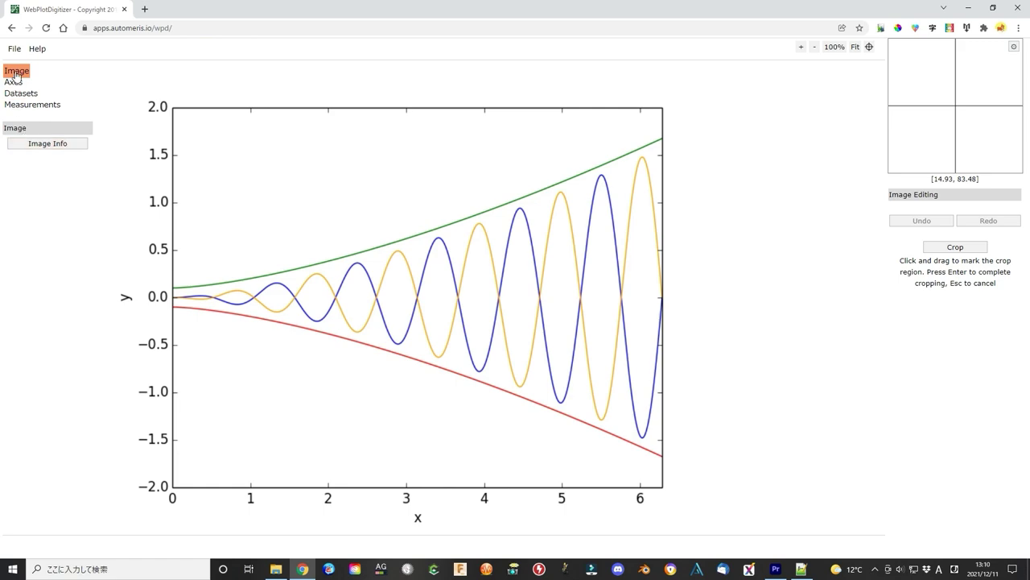
{"action": "left_click", "coordinate": [15, 49]}
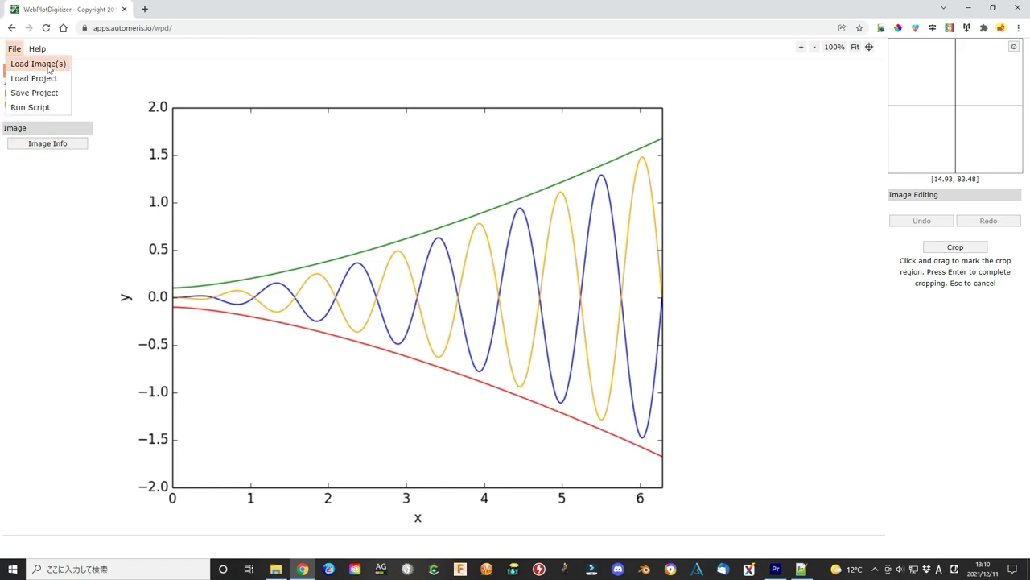
{"action": "left_click", "coordinate": [48, 64]}
{"action": "left_click", "coordinate": [448, 109]}
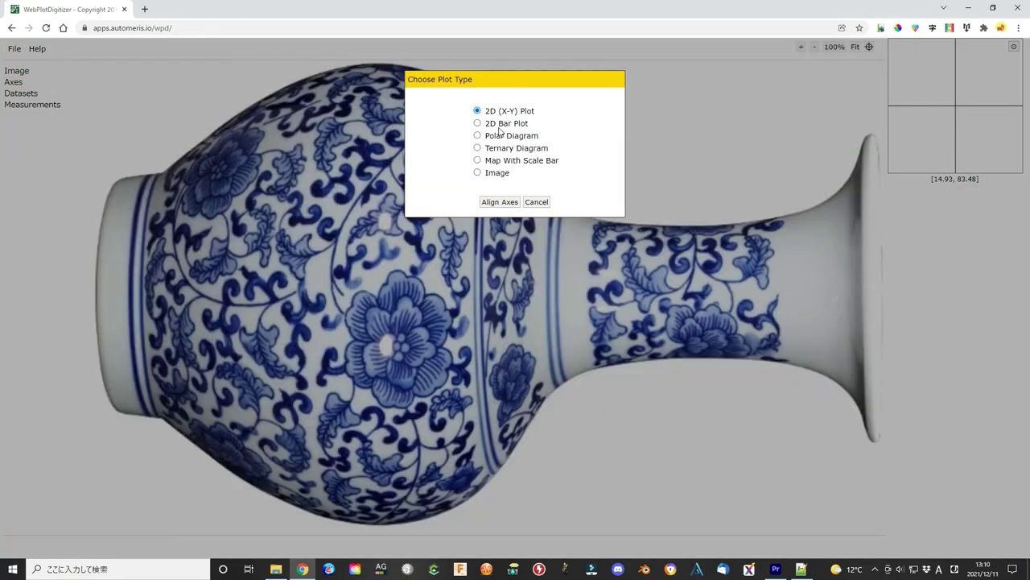
- Choose the 2D (X-Y) Plot type and mark the X1, X2, Y1 and Y2 calibration points around the vase
{"action": "left_click_drag", "start_coordinate": [499, 131], "coordinate": [682, 99]}
{"action": "left_click", "coordinate": [683, 172]}
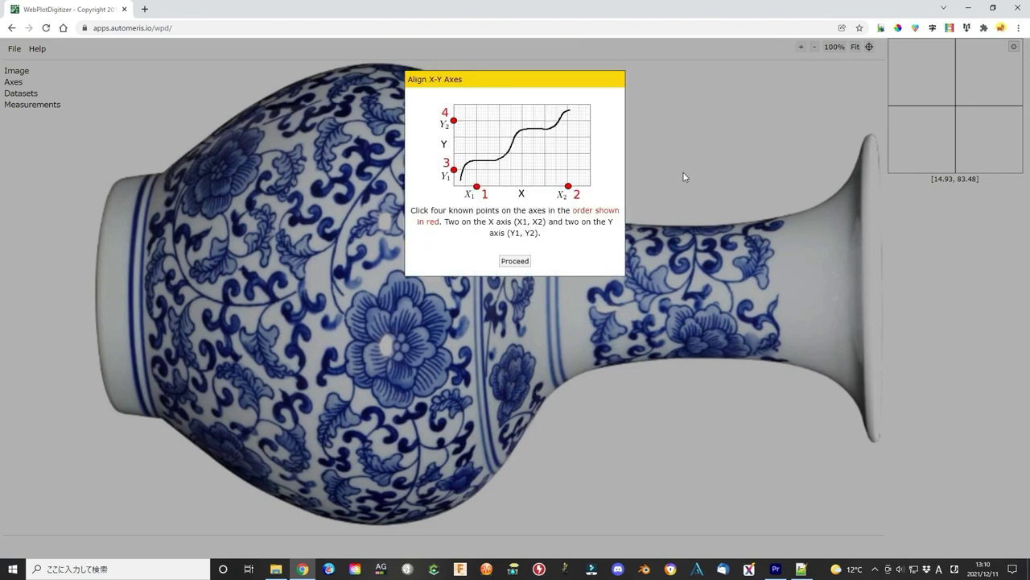
{"action": "left_click", "coordinate": [514, 260]}
{"action": "left_click", "coordinate": [97, 524]}
{"action": "left_click", "coordinate": [879, 527]}
{"action": "left_click", "coordinate": [95, 502]}
{"action": "left_click", "coordinate": [97, 97]}
- Calibrate the axes with X running from 0 to 160 and Y running from 0 to 100
{"action": "left_click", "coordinate": [955, 255]}
{"action": "key", "text": "Tab"}
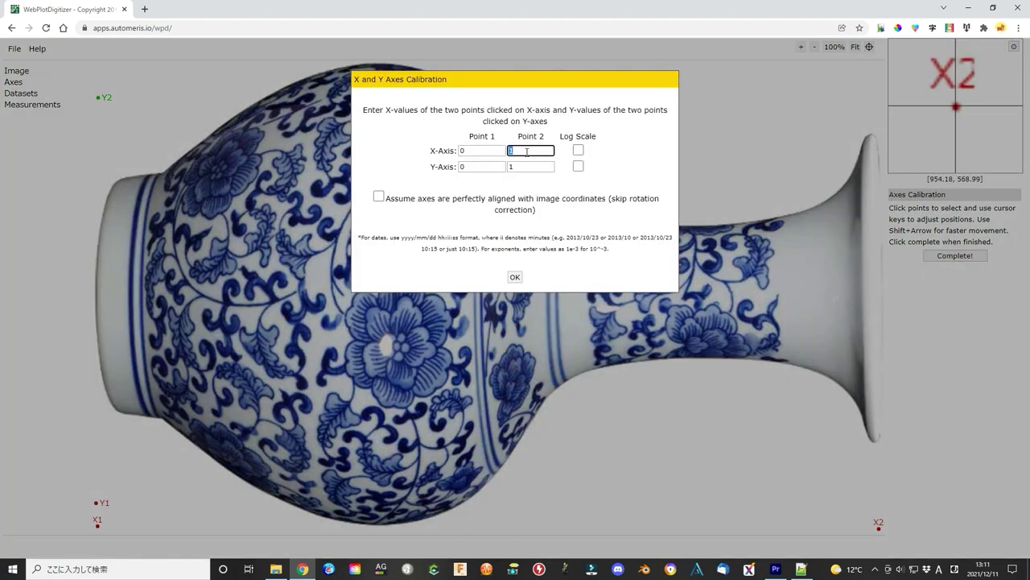
{"action": "double_click", "coordinate": [521, 166]}
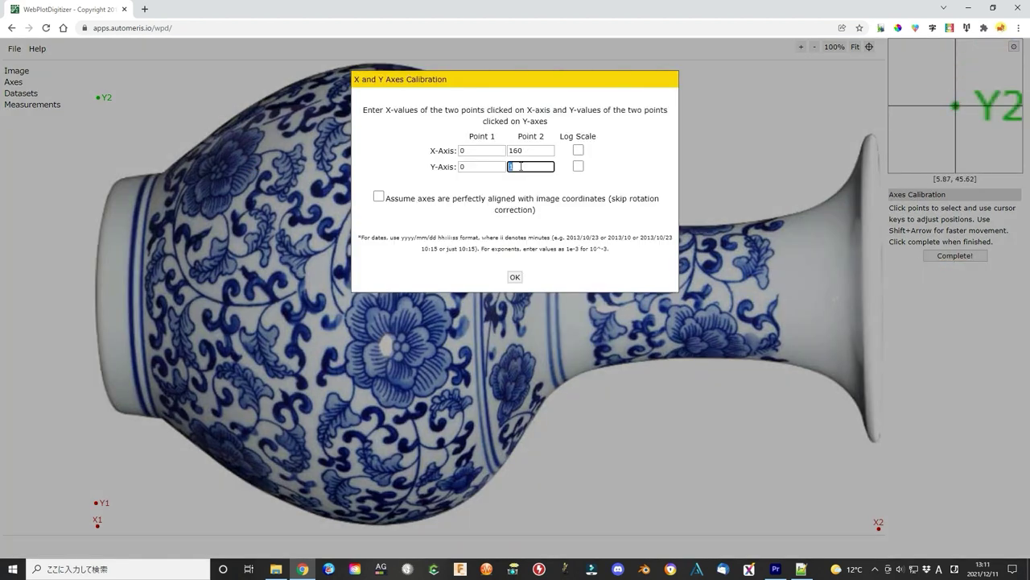
{"action": "type", "text": "100"}
{"action": "left_click", "coordinate": [515, 276]}
- Trace the vase's upper outline with data points, from the base across the belly and neck to the rim
{"action": "left_click", "coordinate": [96, 259]}
{"action": "left_click", "coordinate": [97, 241]}
{"action": "left_click", "coordinate": [100, 222]}
{"action": "left_click", "coordinate": [105, 203]}
{"action": "left_click", "coordinate": [111, 191]}
{"action": "left_click", "coordinate": [125, 177]}
{"action": "left_click", "coordinate": [139, 174]}
{"action": "left_click", "coordinate": [161, 173]}
{"action": "left_click", "coordinate": [171, 164]}
{"action": "left_click", "coordinate": [186, 152]}
{"action": "left_click", "coordinate": [213, 133]}
{"action": "left_click", "coordinate": [256, 103]}
{"action": "left_click", "coordinate": [295, 83]}
{"action": "left_click", "coordinate": [314, 75]}
{"action": "left_click", "coordinate": [357, 64]}
{"action": "left_click", "coordinate": [395, 64]}
{"action": "left_click", "coordinate": [416, 69]}
{"action": "left_click", "coordinate": [436, 76]}
{"action": "left_click", "coordinate": [456, 83]}
{"action": "left_click", "coordinate": [477, 100]}
{"action": "left_click", "coordinate": [495, 115]}
{"action": "left_click", "coordinate": [524, 147]}
{"action": "left_click", "coordinate": [553, 194]}
{"action": "left_click", "coordinate": [583, 214]}
{"action": "left_click", "coordinate": [599, 221]}
{"action": "left_click", "coordinate": [630, 226]}
{"action": "left_click", "coordinate": [680, 225]}
{"action": "left_click", "coordinate": [714, 223]}
{"action": "left_click", "coordinate": [758, 220]}
{"action": "left_click", "coordinate": [800, 211]}
{"action": "left_click", "coordinate": [827, 198]}
{"action": "left_click", "coordinate": [850, 170]}
{"action": "left_click", "coordinate": [859, 153]}
{"action": "left_click", "coordinate": [863, 143]}
{"action": "left_click", "coordinate": [868, 136]}
{"action": "left_click", "coordinate": [872, 135]}
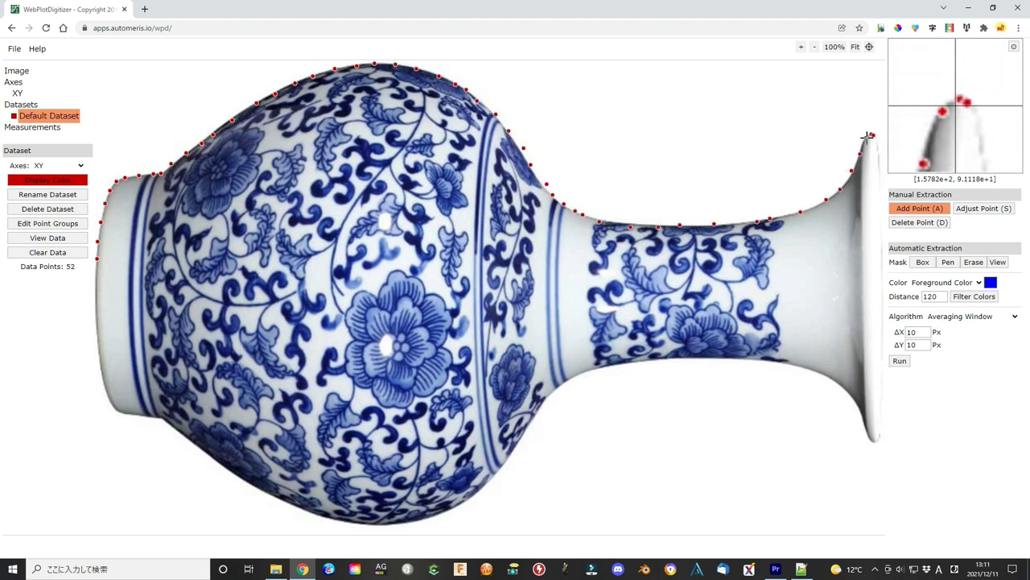
- Download the acquired outline data as a CSV file and open Default Dataset.csv in Excel
{"action": "left_click", "coordinate": [47, 237]}
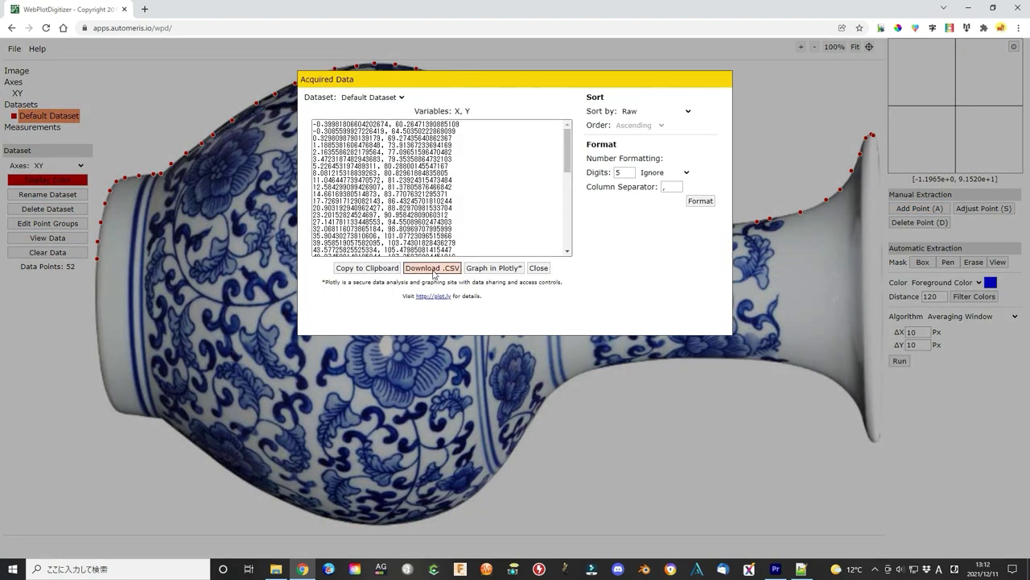
{"action": "left_click", "coordinate": [367, 267]}
{"action": "key", "text": "Escape"}
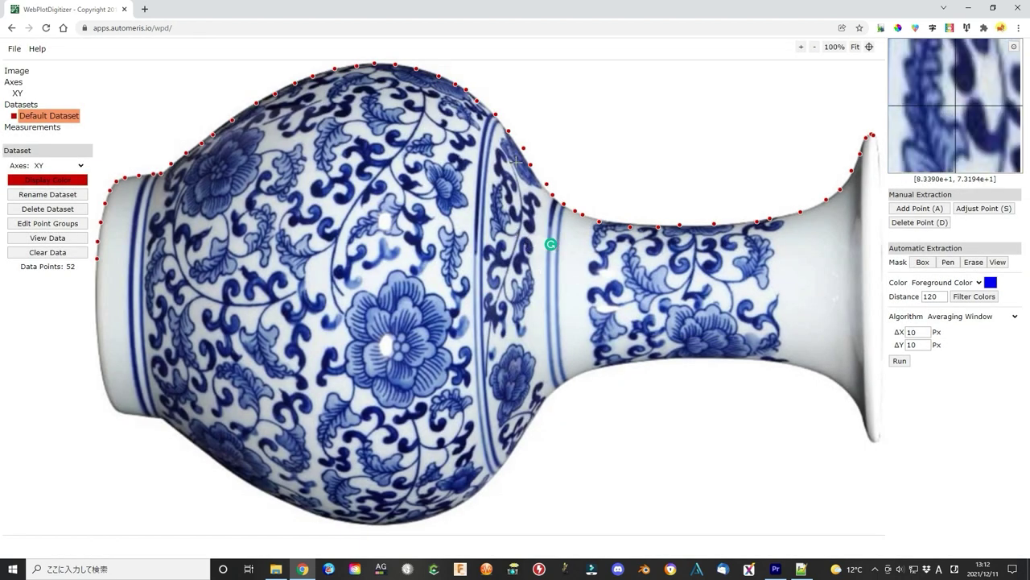
{"action": "left_click", "coordinate": [968, 27]}
{"action": "left_click", "coordinate": [867, 83]}
{"action": "double_click", "coordinate": [366, 90]}
- Insert a scatter chart from the outline coordinates in columns A and B
{"action": "left_click_drag", "start_coordinate": [32, 133], "coordinate": [74, 133]}
{"action": "left_click", "coordinate": [84, 27]}
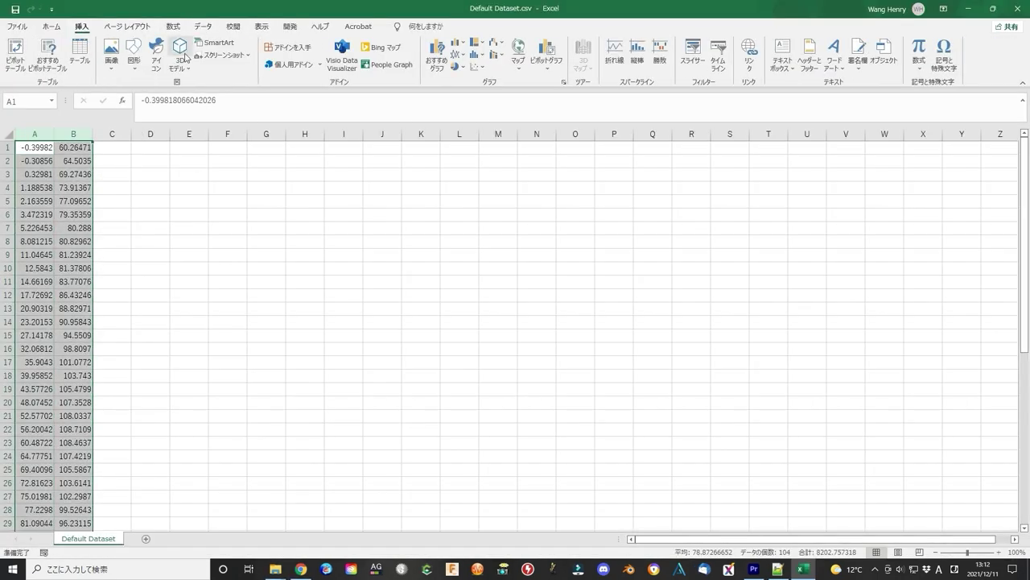
{"action": "left_click", "coordinate": [483, 70]}
{"action": "left_click", "coordinate": [485, 103]}
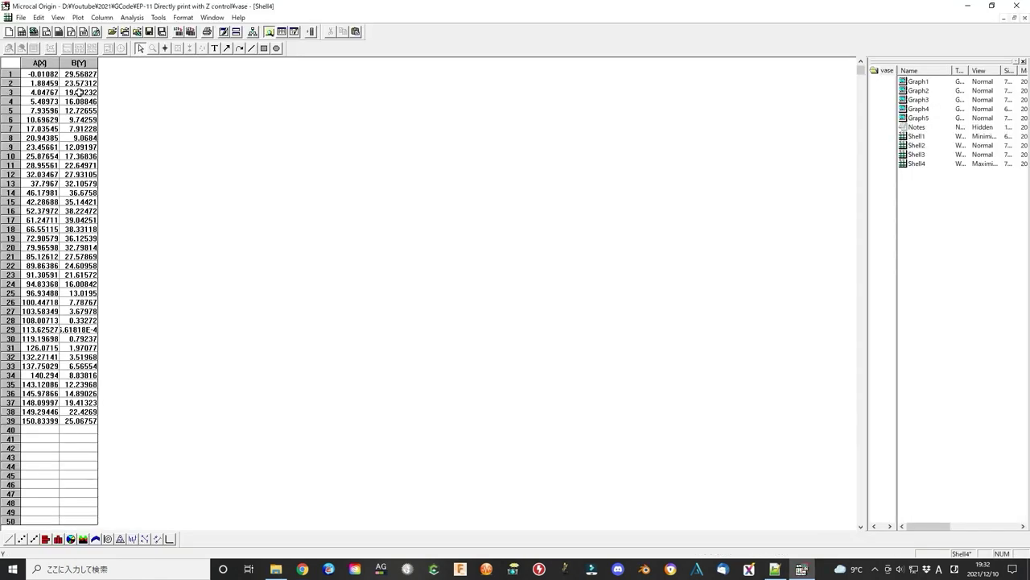
- Plot column B of the Shell4 worksheet as a scatter graph in Origin and fit it with an order 4 polynomial
{"action": "left_click", "coordinate": [78, 63]}
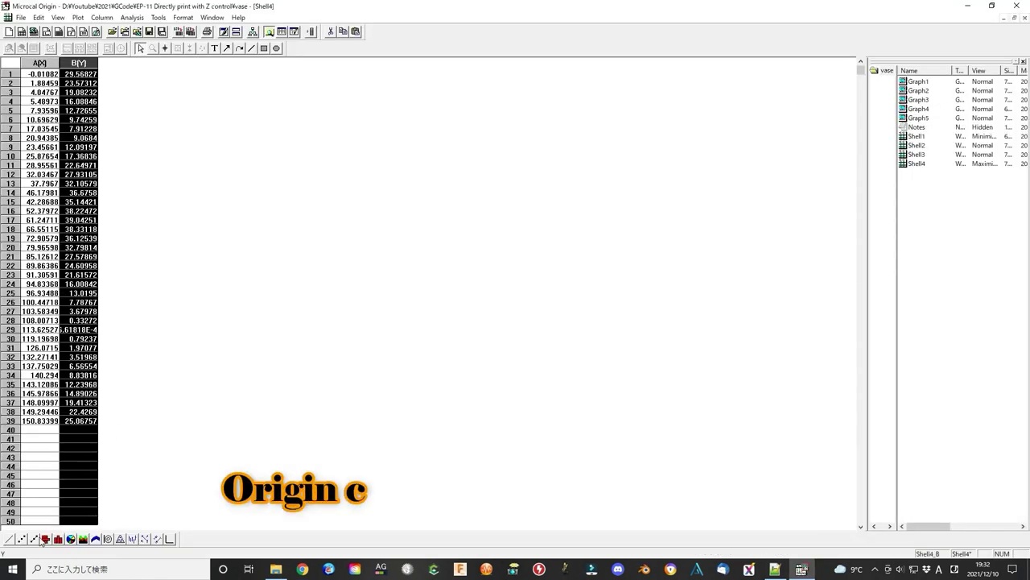
{"action": "left_click", "coordinate": [20, 539]}
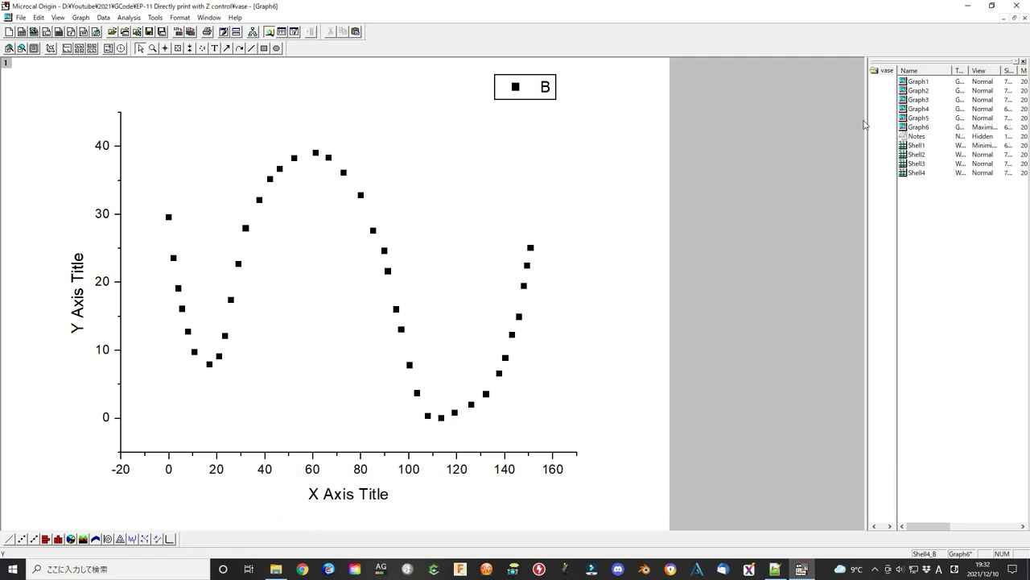
{"action": "left_click", "coordinate": [156, 18]}
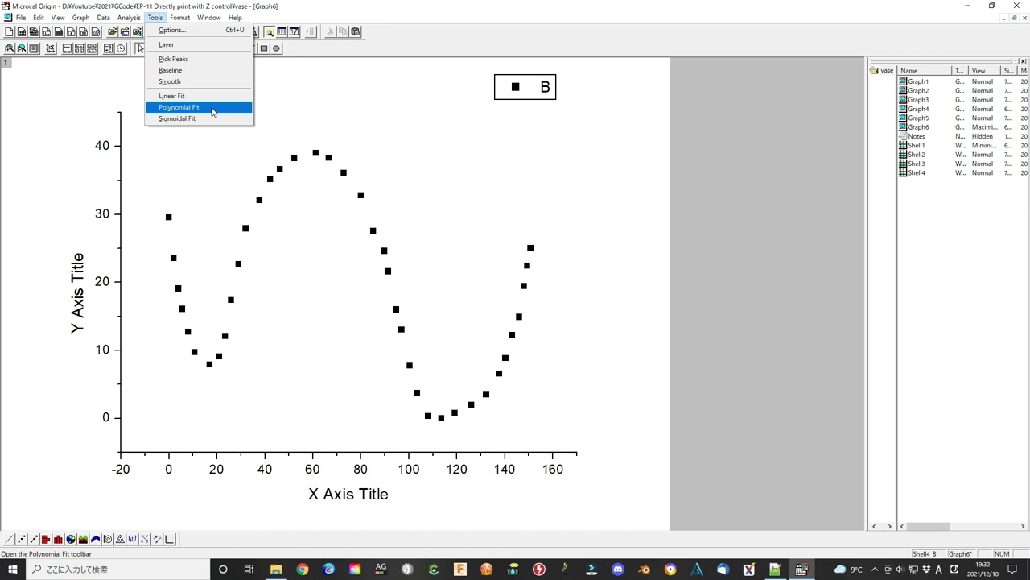
{"action": "left_click", "coordinate": [213, 112]}
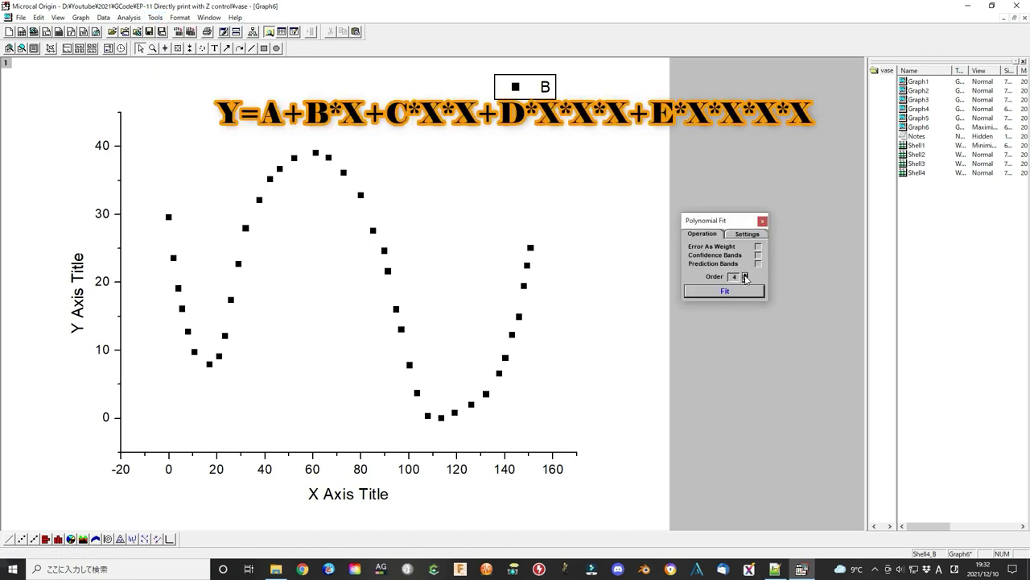
{"action": "left_click", "coordinate": [725, 292]}
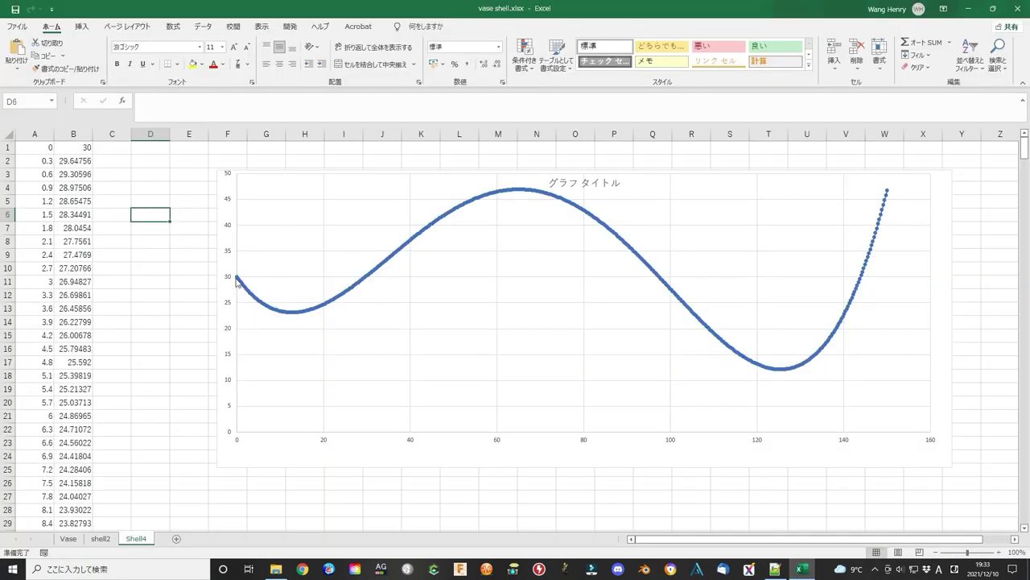
- Inspect the first X and Y values in cells A1 and B1 of the Shell4 sheet in vase shell.xlsx
{"action": "left_click", "coordinate": [42, 147]}
{"action": "left_click", "coordinate": [76, 148]}
{"action": "left_click", "coordinate": [152, 364]}
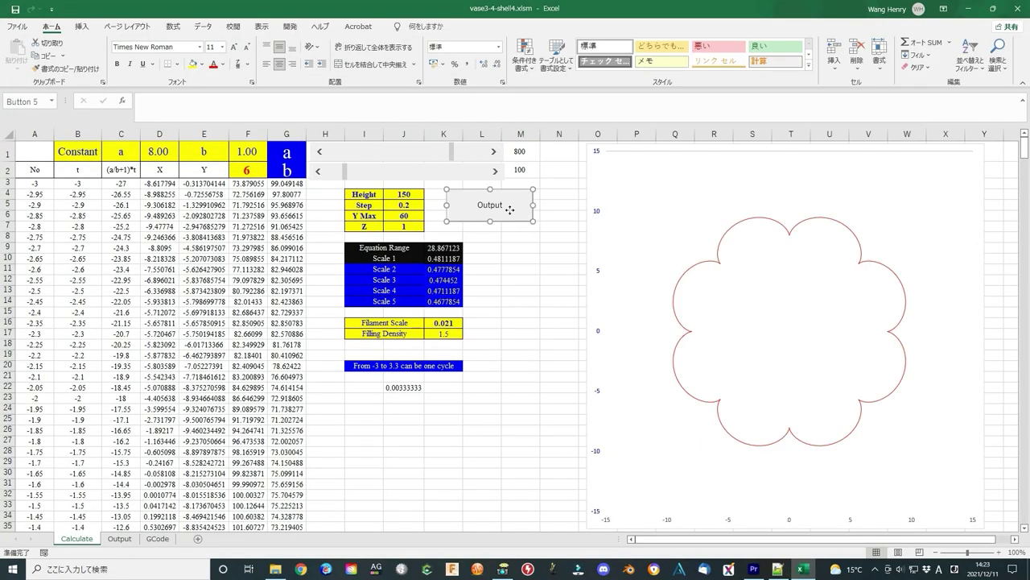
- Open the Click macro assigned to the Output button in vase3-4-shell4.xlsm for editing, and run it from that button
{"action": "right_click", "coordinate": [507, 204]}
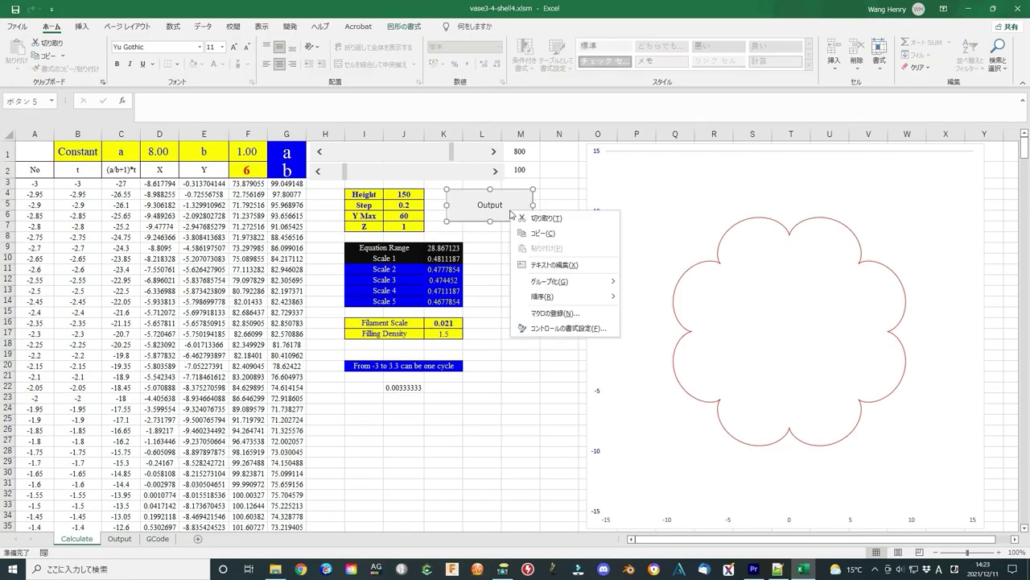
{"action": "key", "text": "Escape"}
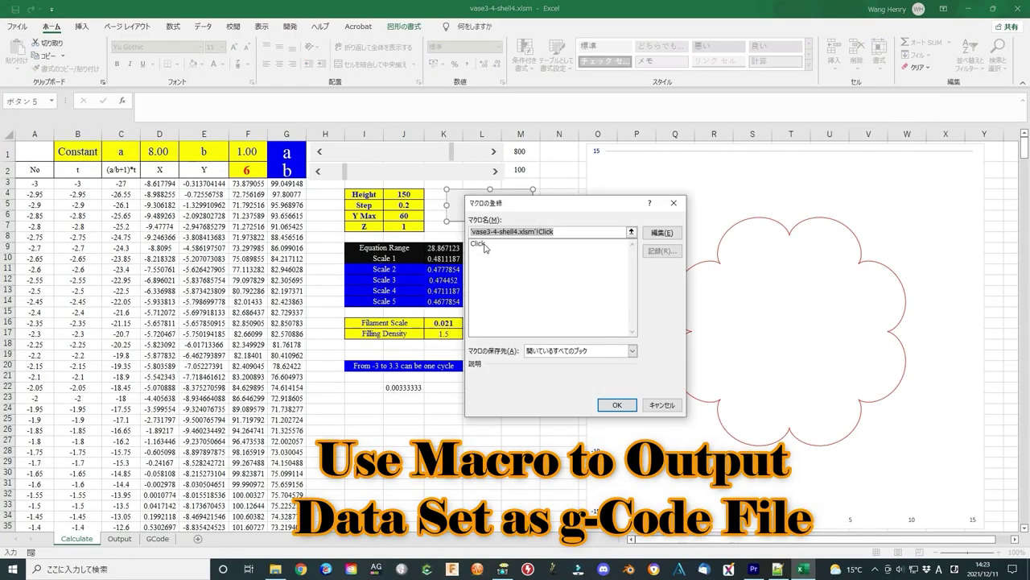
{"action": "left_click", "coordinate": [487, 243]}
{"action": "left_click", "coordinate": [662, 233]}
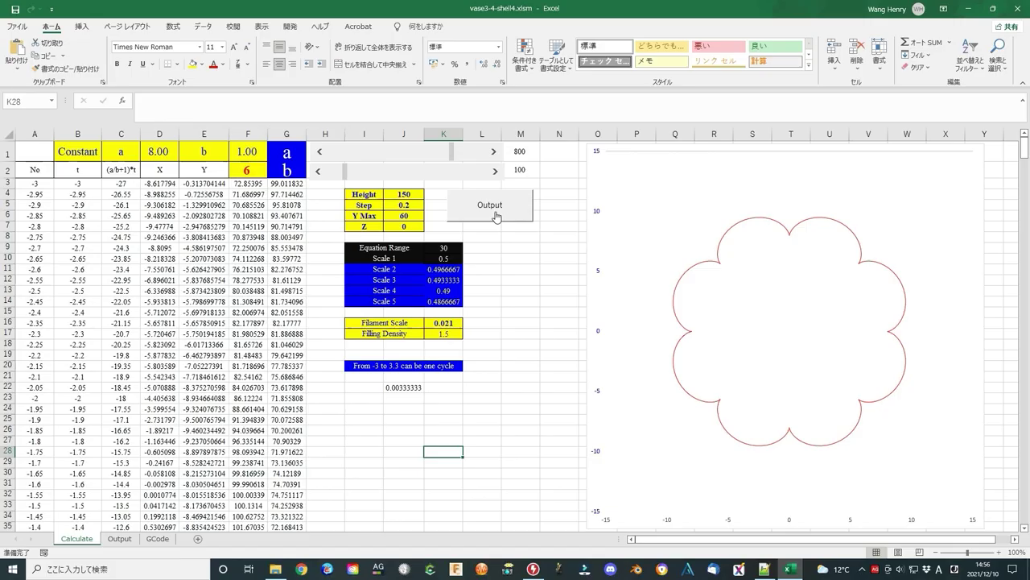
{"action": "left_click", "coordinate": [497, 214]}
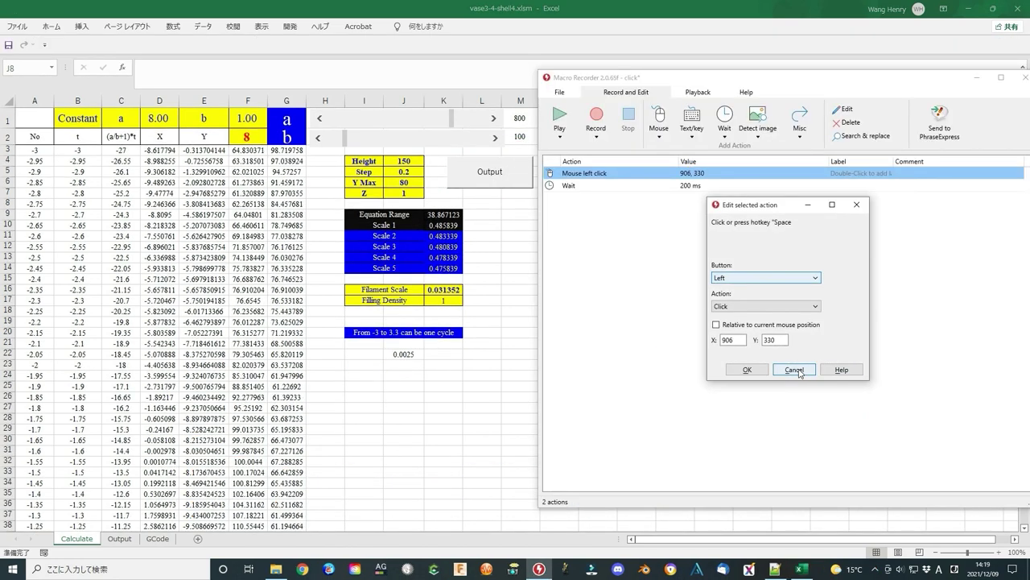
- Duplicate the left click at 906, 330 and the 200 ms wait many times in Macro Recorder's action list
{"action": "left_click", "coordinate": [795, 370]}
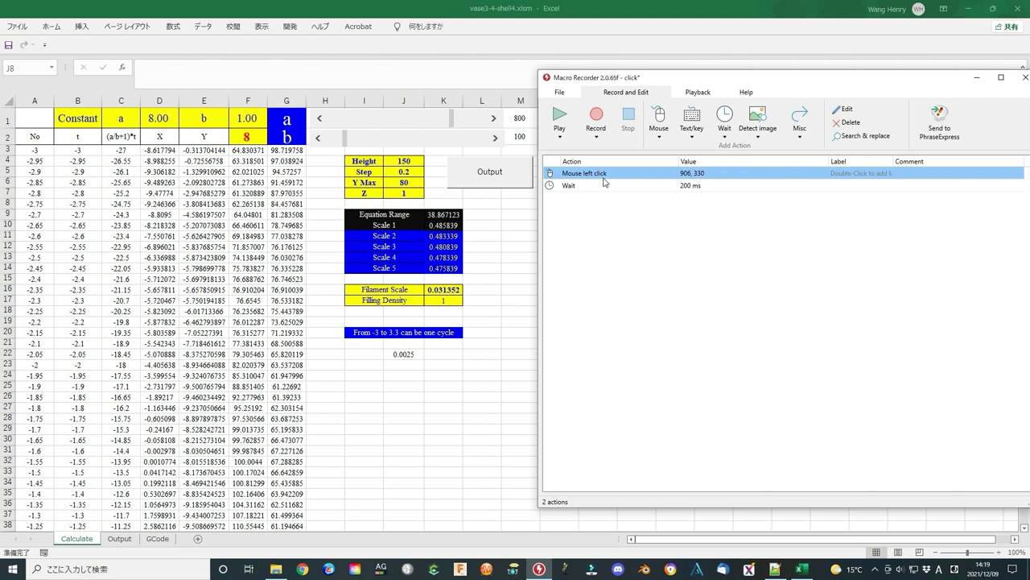
{"action": "left_click", "coordinate": [588, 189], "text": "shift"}
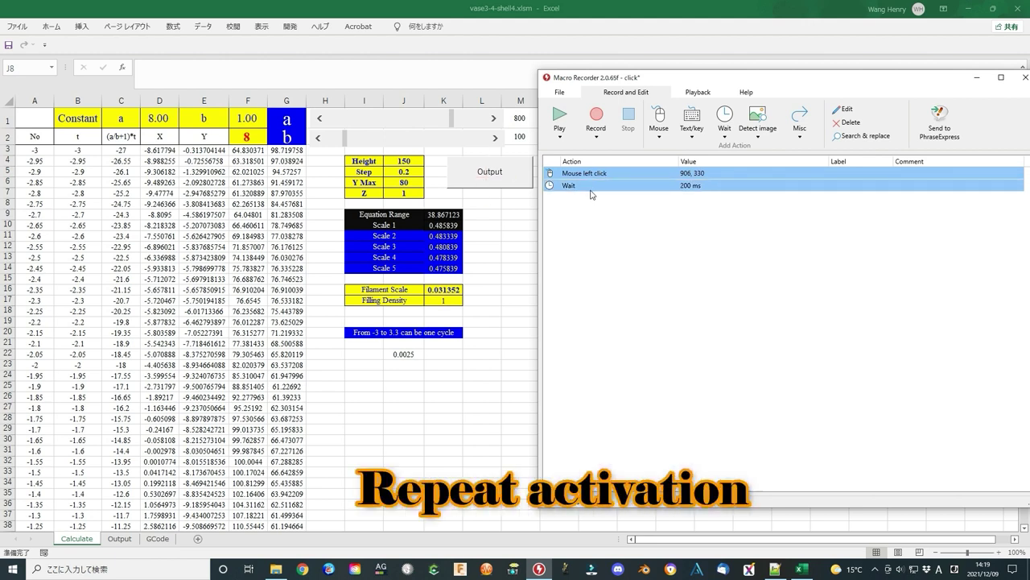
{"action": "key", "text": "ctrl+c"}
{"action": "key", "text": "ctrl+v"}
{"action": "key", "text": "ctrl+v"}
{"action": "key", "text": "ctrl+v"}
{"action": "key", "text": "ctrl+v"}
{"action": "key", "text": "ctrl+v"}
{"action": "key", "text": "ctrl+v"}
{"action": "key", "text": "ctrl+v"}
{"action": "key", "text": "ctrl+v"}
{"action": "key", "text": "ctrl+v"}
{"action": "key", "text": "ctrl+v"}
{"action": "key", "text": "ctrl+v"}
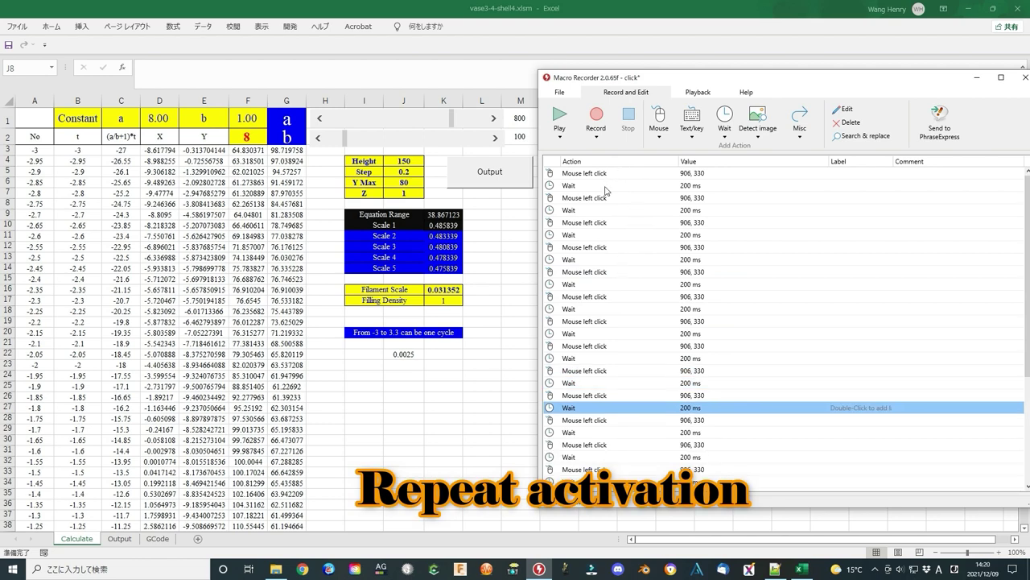
- Review the macro's playback repeat setting, return to the action list and stop the automated playback
{"action": "left_click", "coordinate": [699, 93]}
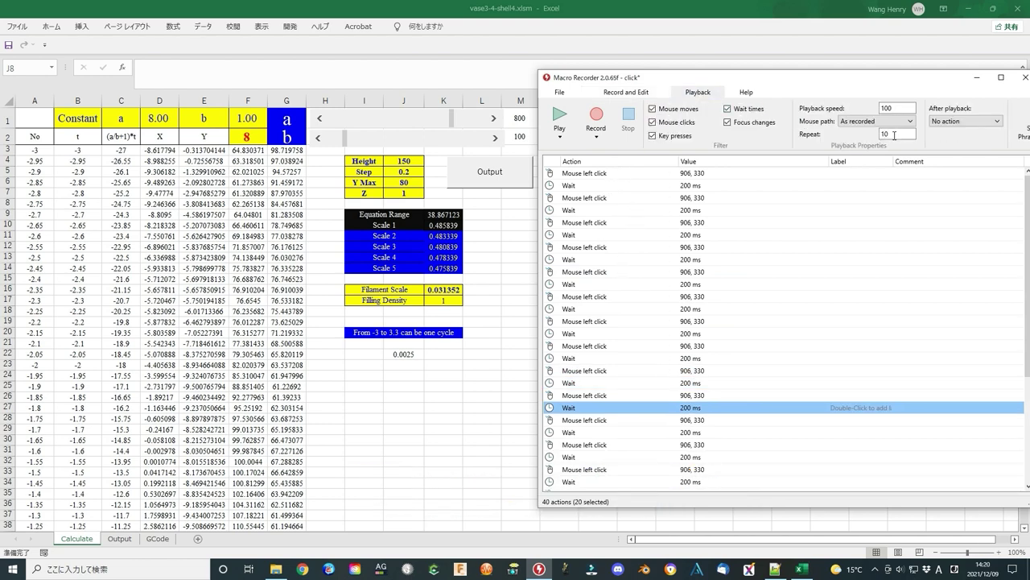
{"action": "left_click", "coordinate": [626, 92]}
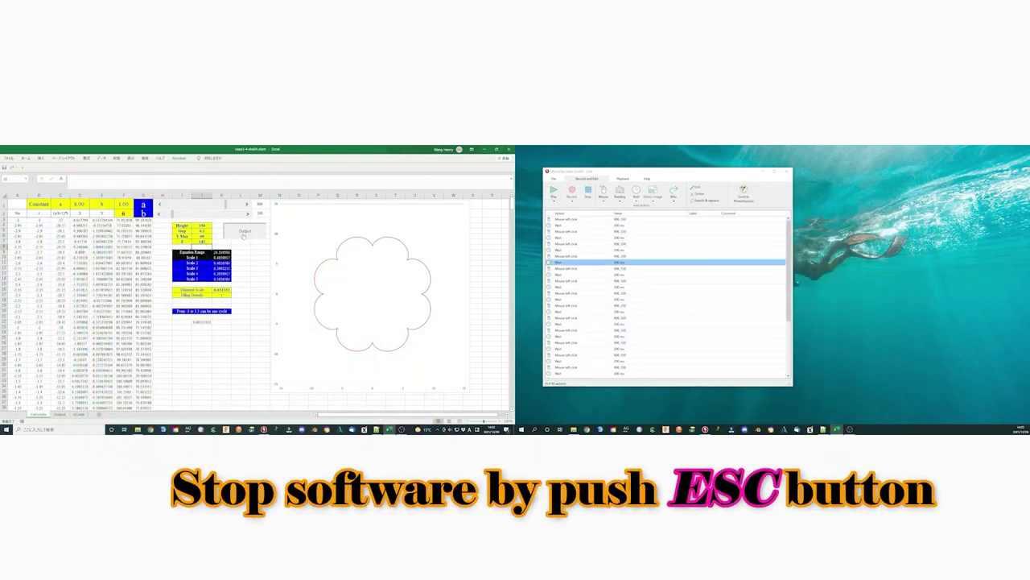
{"action": "key", "text": "Escape"}
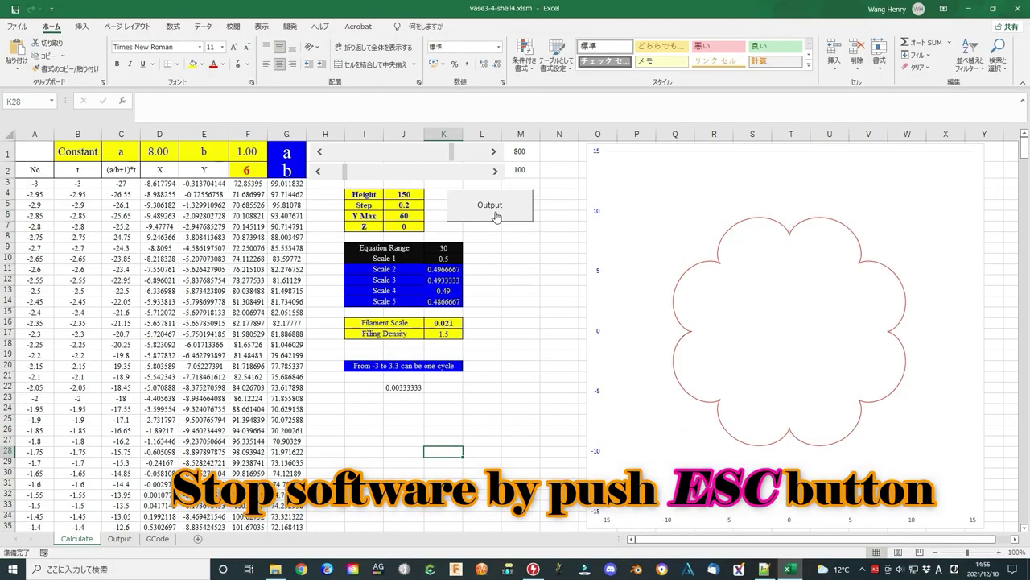
- Run the Output macro repeatedly to export successive vase layers as G-code
{"action": "left_click", "coordinate": [496, 217]}
{"action": "left_click", "coordinate": [497, 217]}
{"action": "left_click", "coordinate": [497, 216]}
{"action": "left_click", "coordinate": [496, 216]}
{"action": "left_click", "coordinate": [497, 216]}
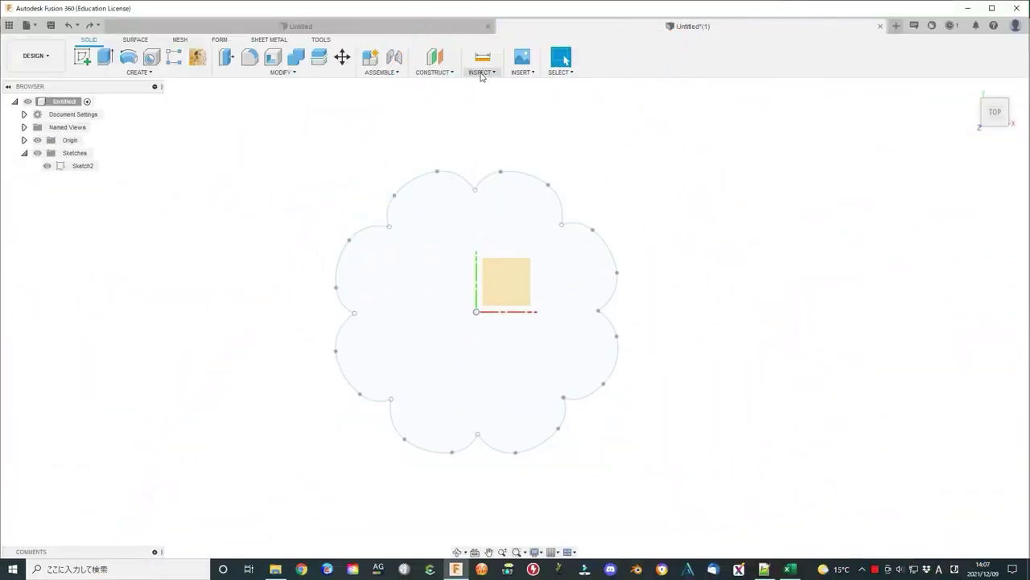
- Sketch a centre rectangle about 91 mm wide from the origin around the flower-shaped profile to gauge its size
{"action": "left_click", "coordinate": [482, 73]}
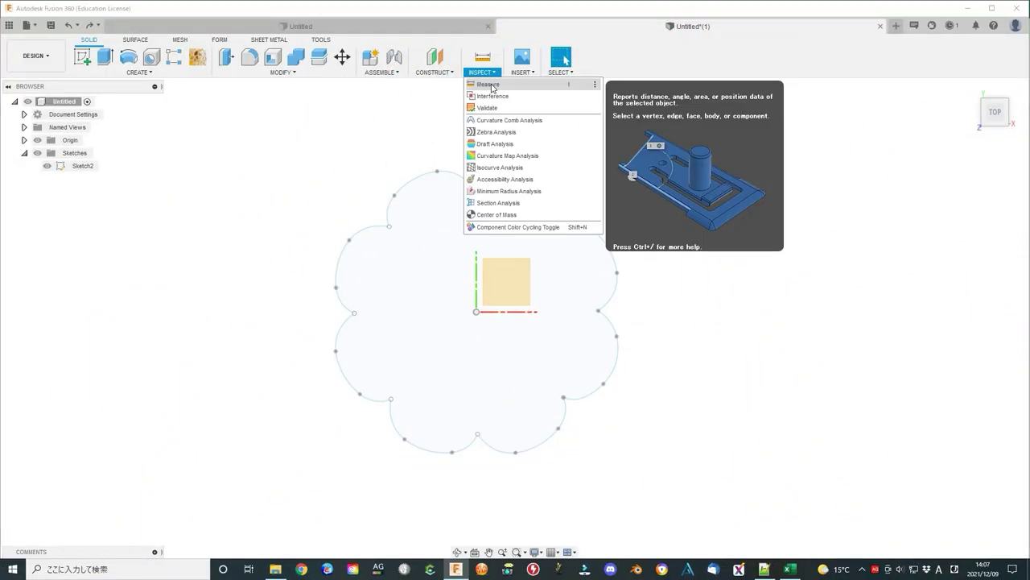
{"action": "left_click", "coordinate": [82, 56]}
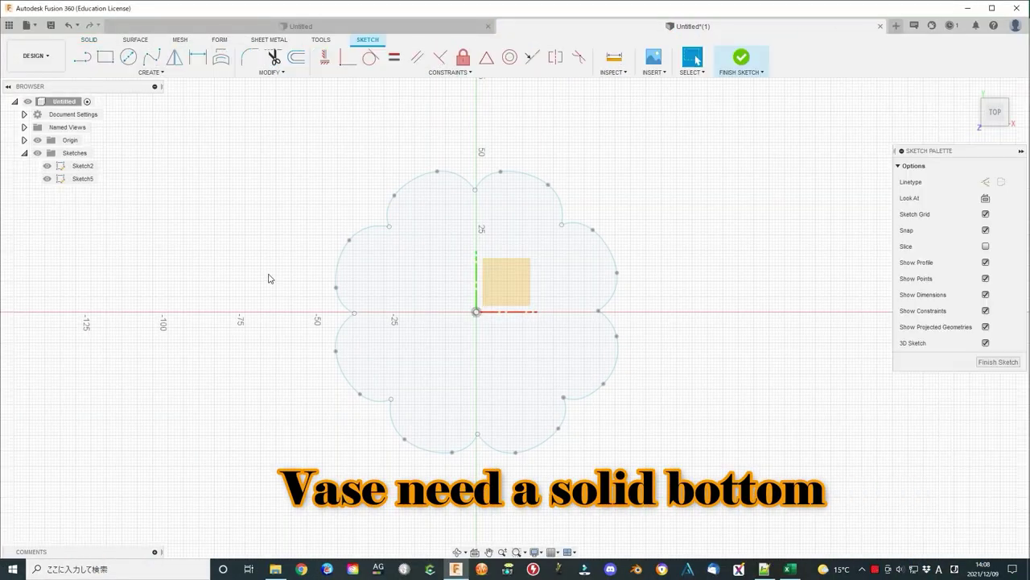
{"action": "key", "text": "r"}
{"action": "left_click", "coordinate": [475, 312]}
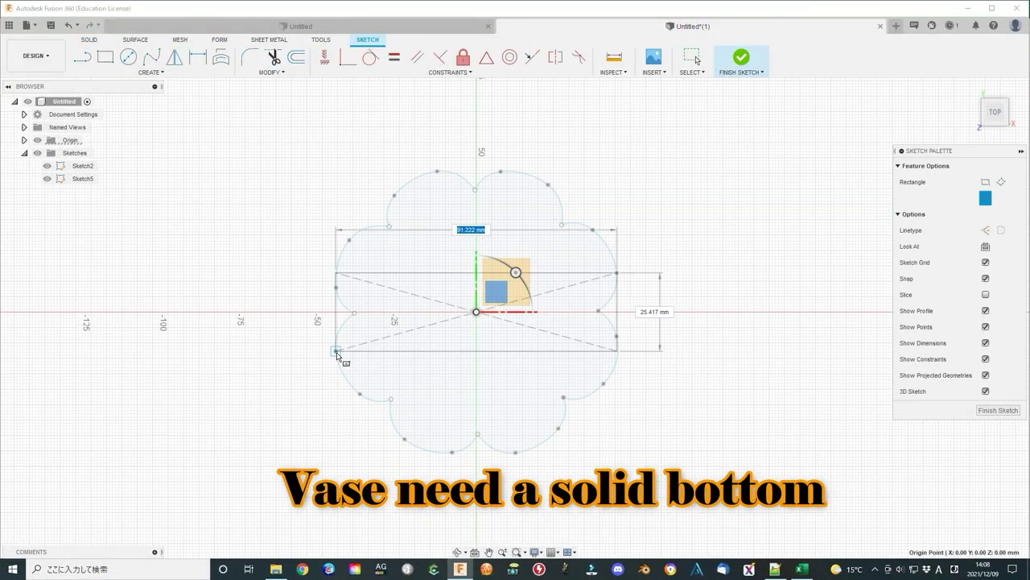
{"action": "left_click", "coordinate": [336, 456]}
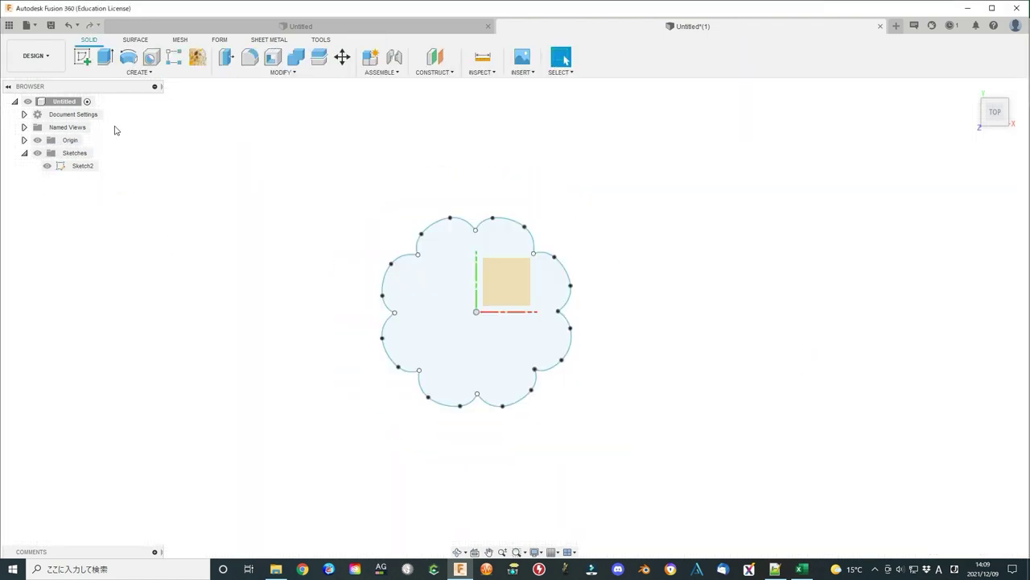
- Extrude the flower profile into a thin solid vase base and export the body as an STL mesh
{"action": "type", "text": "e3"}
{"action": "key", "text": "Return"}
{"action": "left_click_drag", "start_coordinate": [641, 384], "coordinate": [638, 337]}
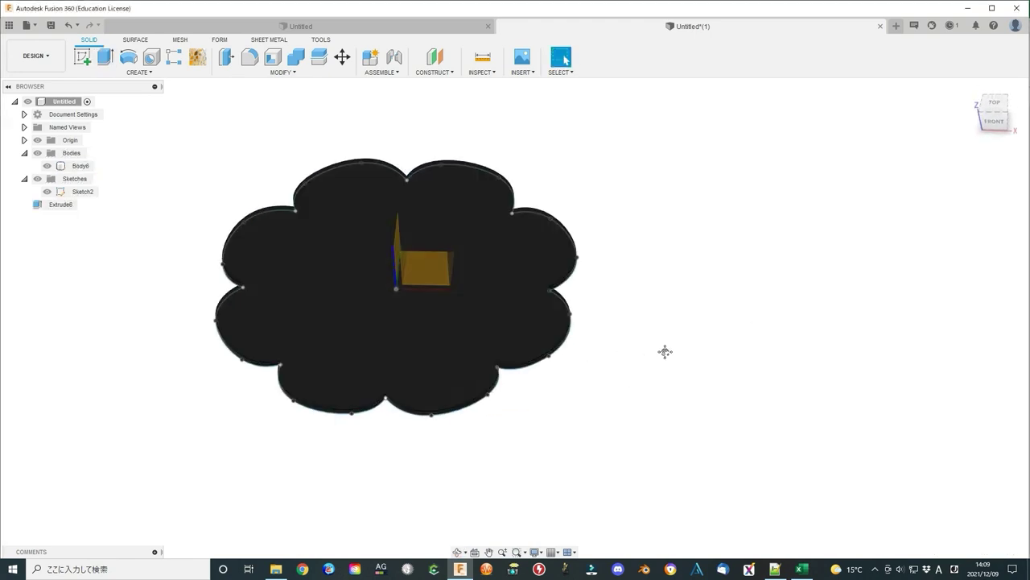
{"action": "left_click", "coordinate": [972, 331]}
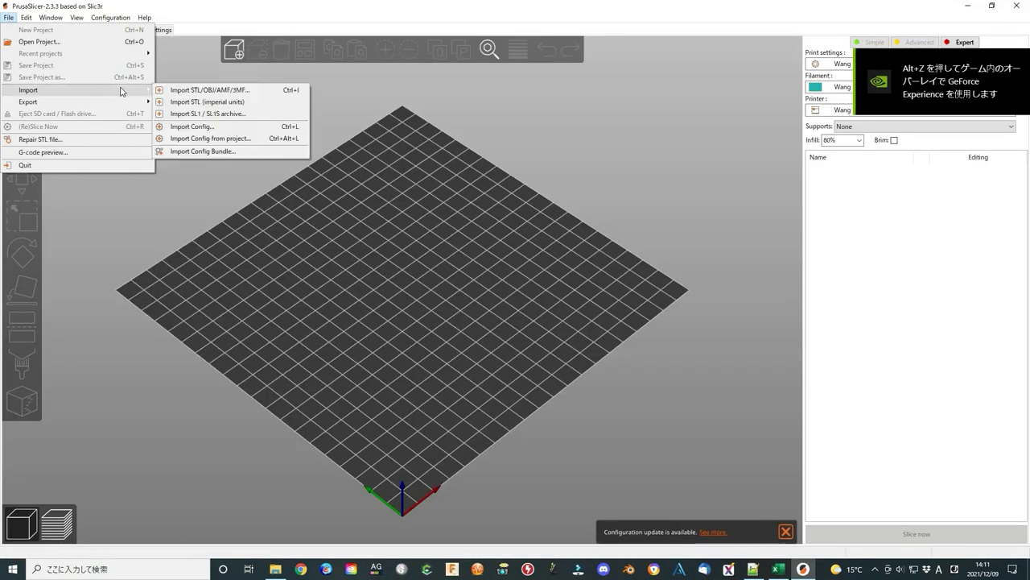
- Import vase base.stl into PrusaSlicer, check the layer and perimeter settings, and slice the model
{"action": "left_click", "coordinate": [218, 92]}
{"action": "double_click", "coordinate": [554, 104]}
{"action": "left_click", "coordinate": [50, 30]}
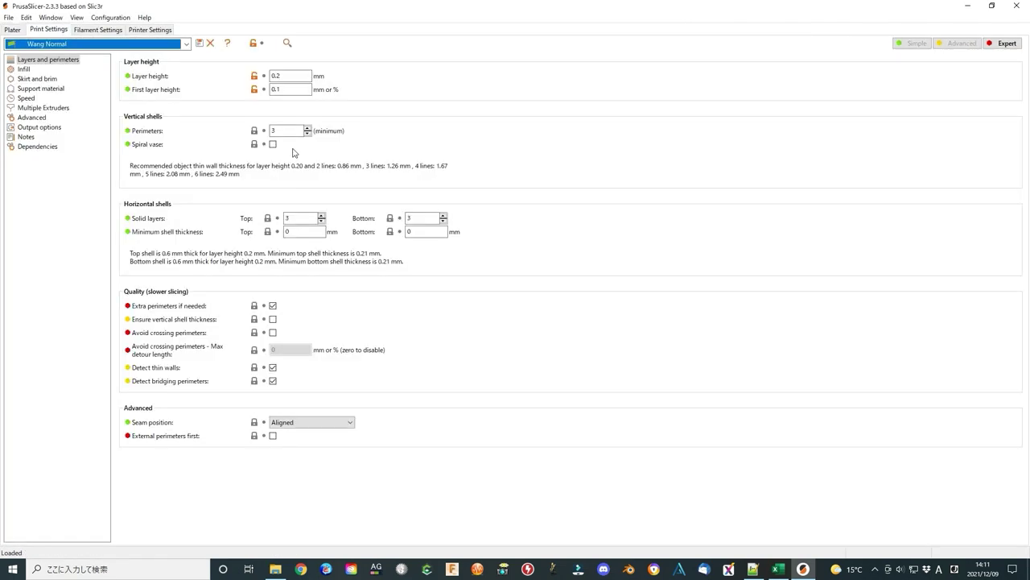
{"action": "left_click", "coordinate": [12, 30]}
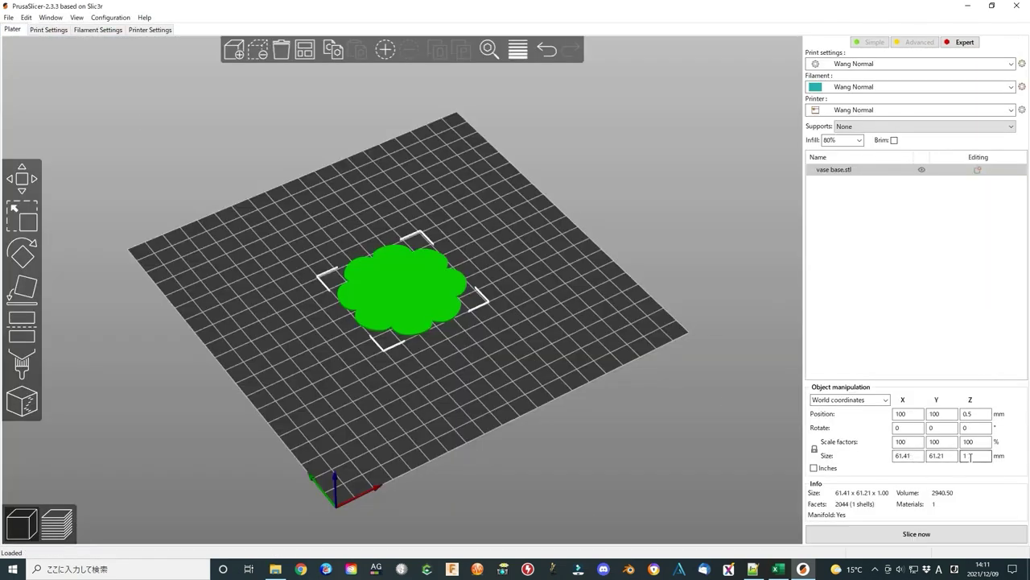
{"action": "left_click", "coordinate": [916, 534]}
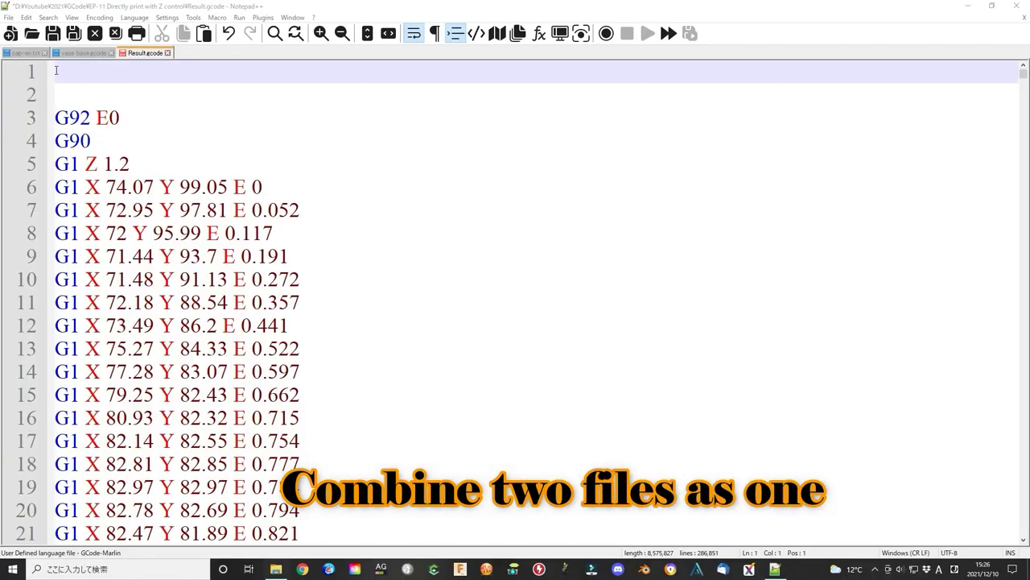
- In Notepad++, copy lines 12 to 8202 of vase base.gcode to the start of Result.gcode and check the join
{"action": "left_click", "coordinate": [56, 70]}
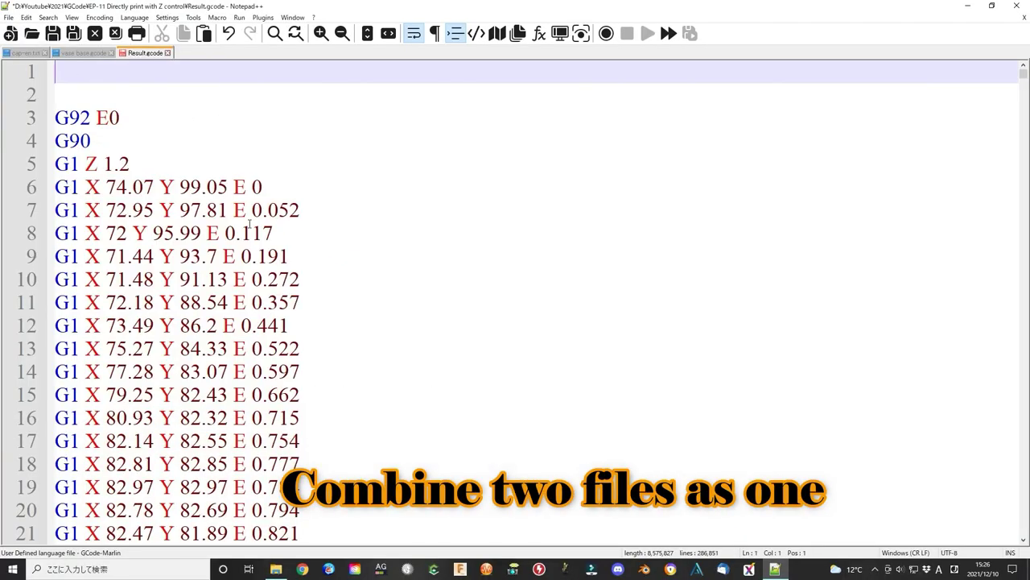
{"action": "left_click", "coordinate": [80, 54]}
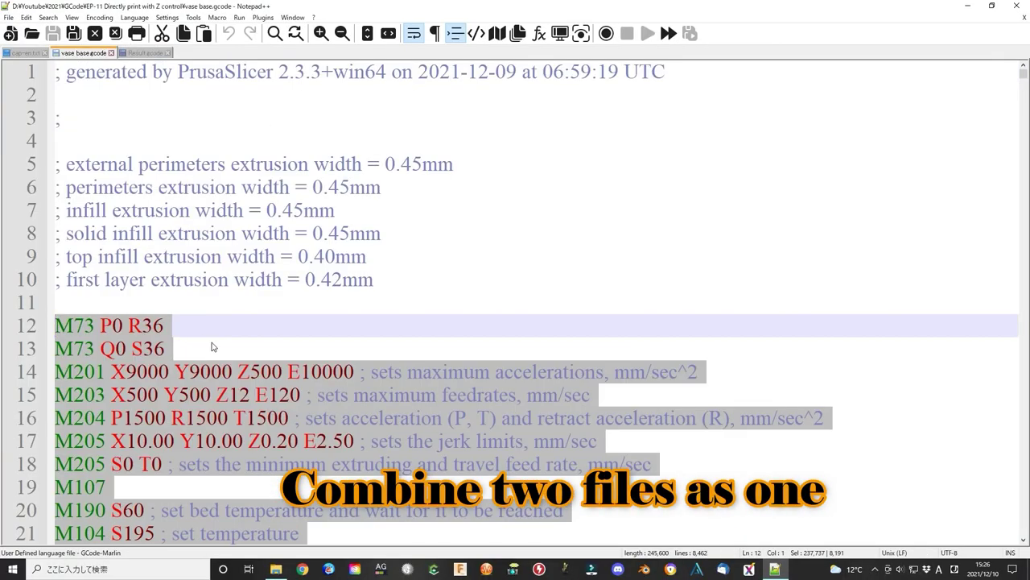
{"action": "scroll", "coordinate": [213, 347], "scroll_direction": "down", "scroll_amount": 7}
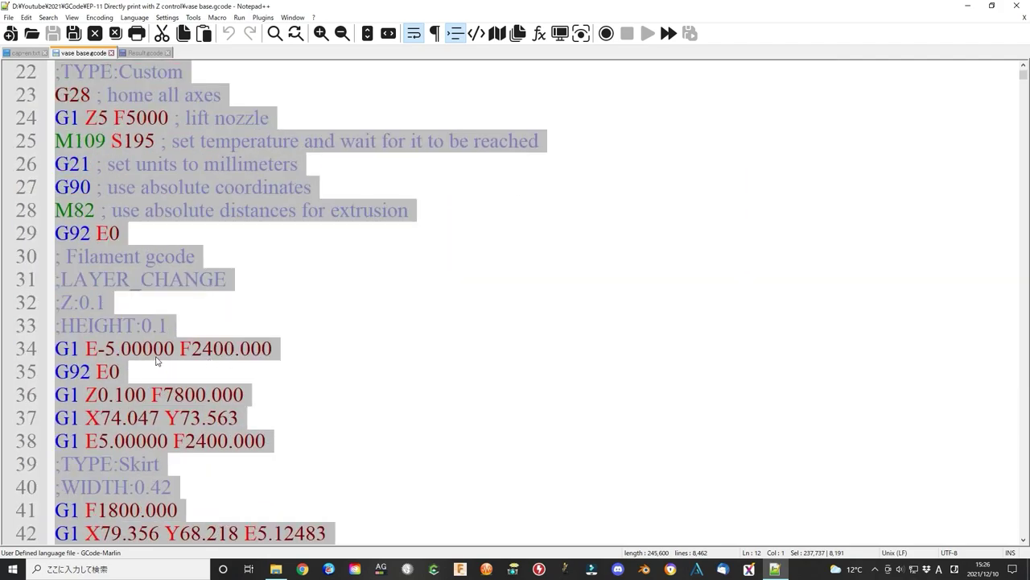
{"action": "left_click_drag", "start_coordinate": [1023, 75], "coordinate": [1019, 518]}
{"action": "scroll", "coordinate": [336, 453], "scroll_direction": "down", "scroll_amount": 2}
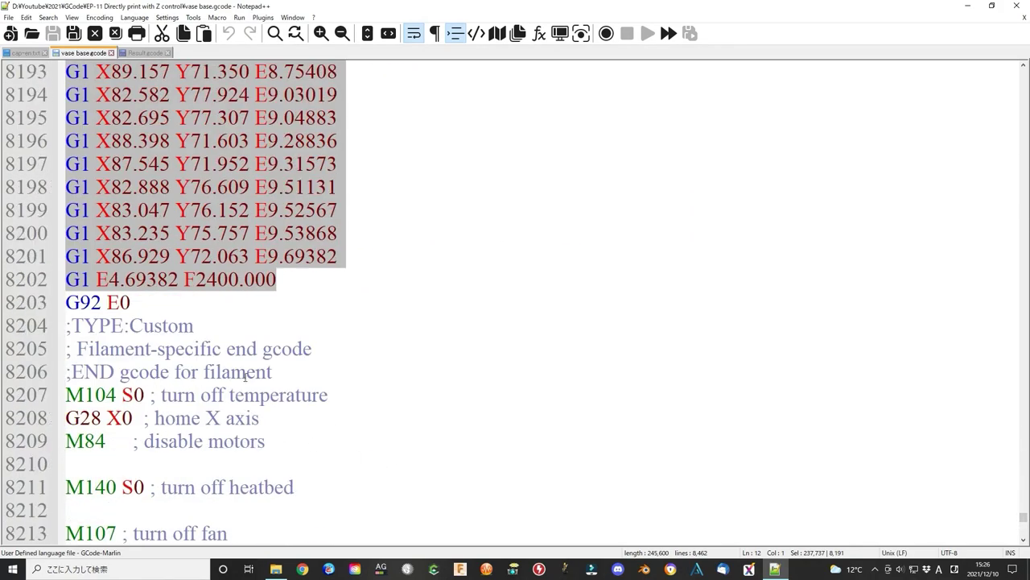
{"action": "left_click", "coordinate": [143, 53]}
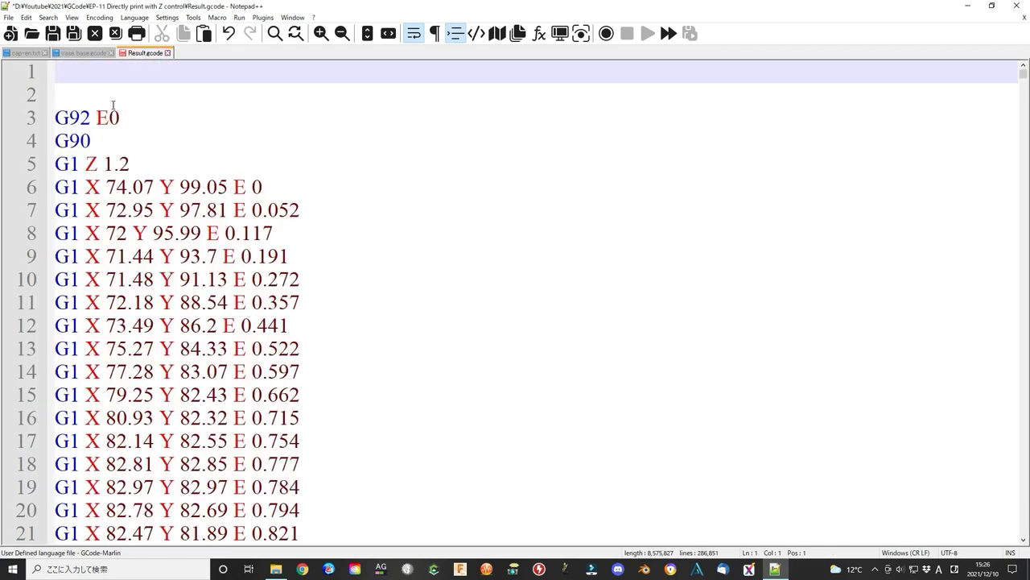
{"action": "key", "text": "ctrl+v"}
{"action": "scroll", "coordinate": [241, 434], "scroll_direction": "down", "scroll_amount": 2}
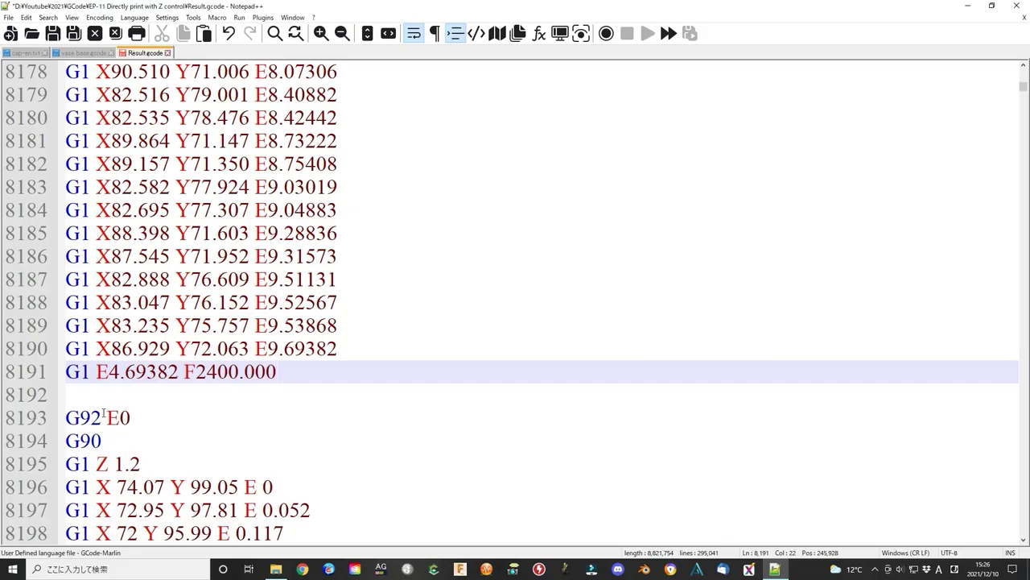
{"action": "left_click", "coordinate": [172, 403]}
{"action": "scroll", "coordinate": [139, 439], "scroll_direction": "down", "scroll_amount": 1}
{"action": "scroll", "coordinate": [154, 384], "scroll_direction": "up", "scroll_amount": 1}
{"action": "scroll", "coordinate": [153, 384], "scroll_direction": "down", "scroll_amount": 2}
- Add a blank line at the very end of Result.gcode
{"action": "left_click_drag", "start_coordinate": [1023, 87], "coordinate": [1023, 369]}
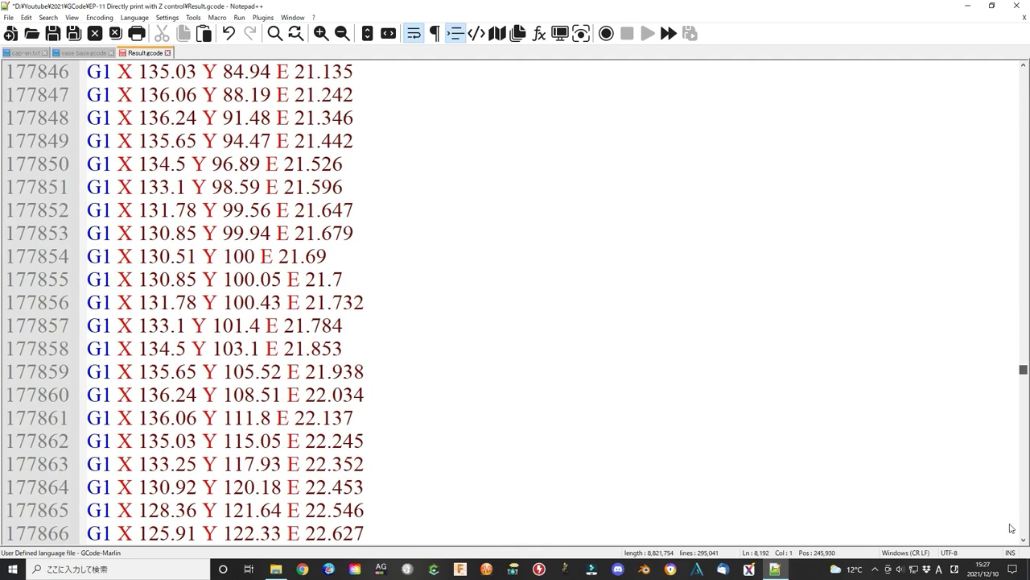
{"action": "left_click_drag", "start_coordinate": [1027, 411], "coordinate": [1024, 479]}
{"action": "left_click_drag", "start_coordinate": [1024, 520], "coordinate": [1023, 532]}
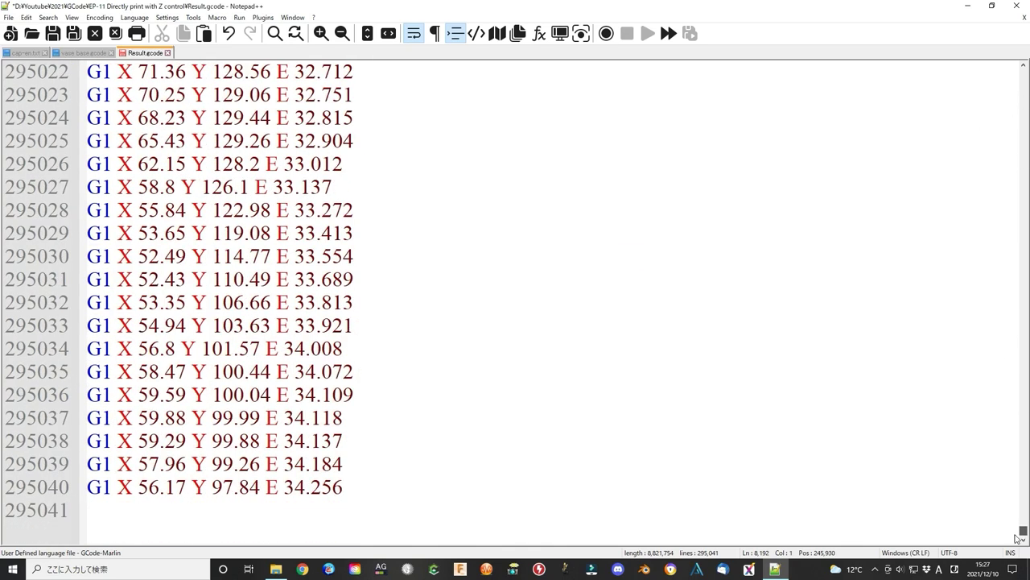
{"action": "left_click", "coordinate": [130, 517]}
{"action": "key", "text": "Return"}
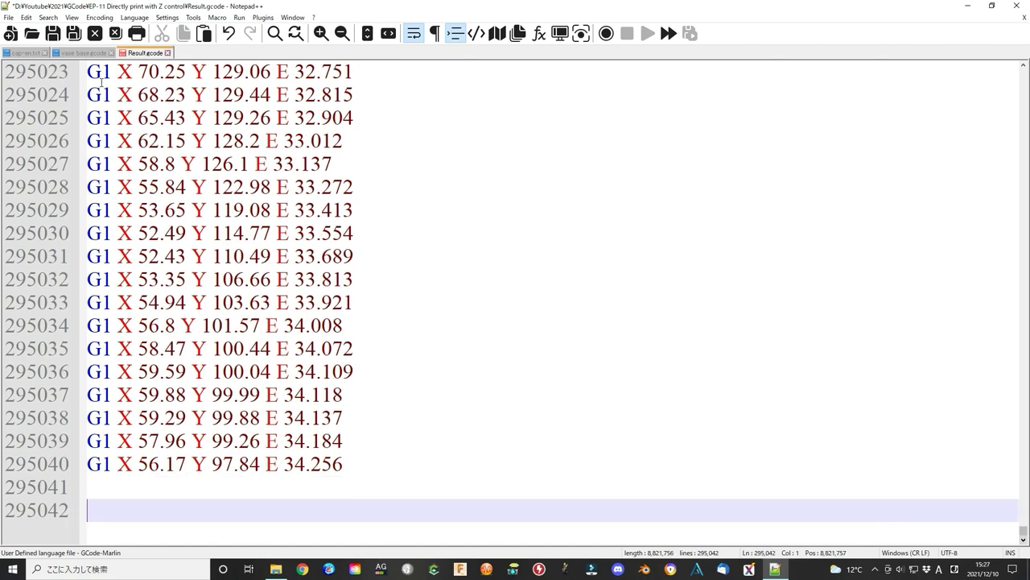
- Open common.gcode from the project folder in Notepad++
{"action": "left_click", "coordinate": [83, 53]}
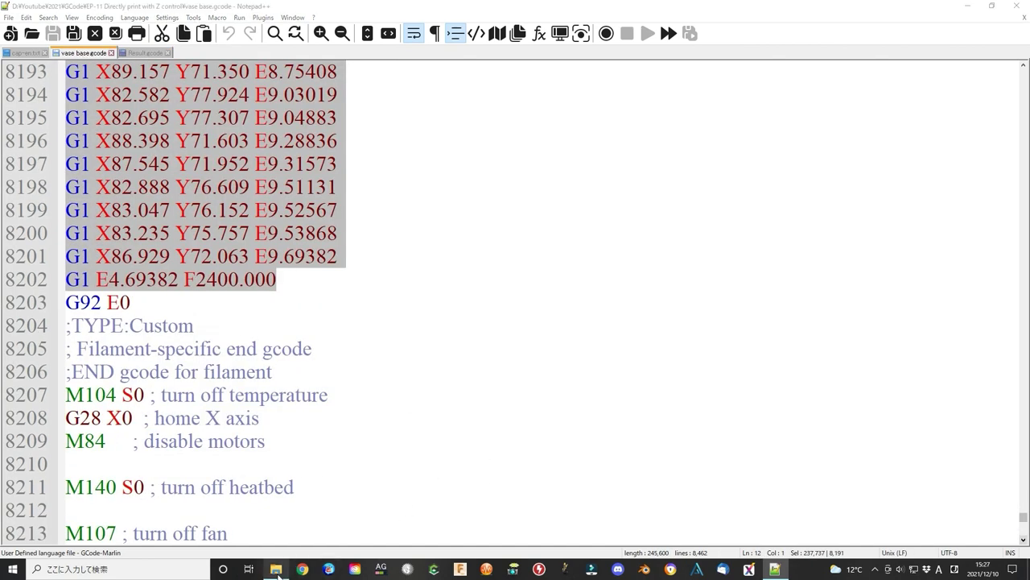
{"action": "left_click", "coordinate": [325, 566]}
{"action": "double_click", "coordinate": [401, 500]}
- Copy the block from the Ending comment through the M84 line of common.gcode to the end of Result.gcode
{"action": "scroll", "coordinate": [401, 500], "scroll_direction": "down", "scroll_amount": 5}
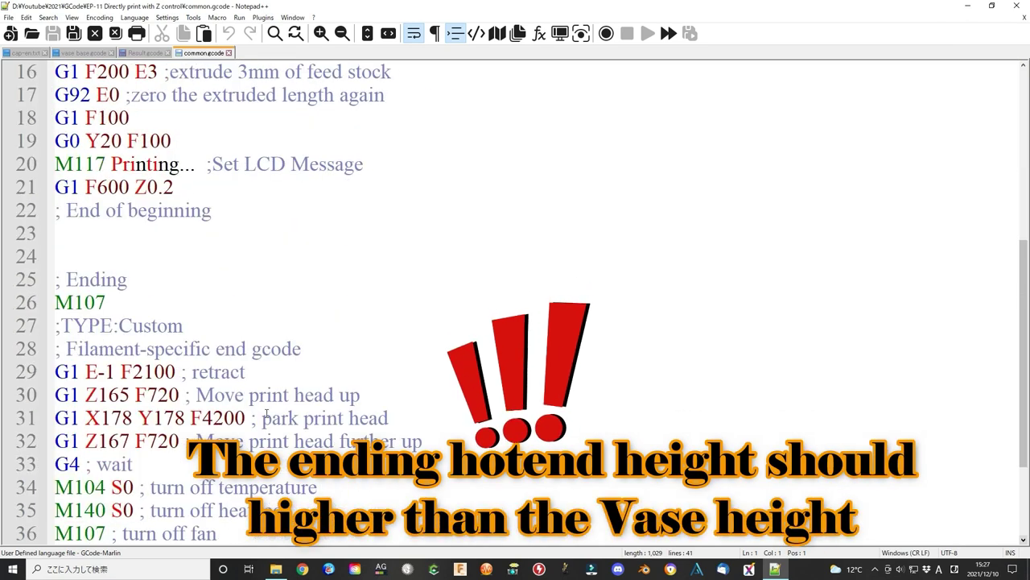
{"action": "left_click", "coordinate": [56, 279]}
{"action": "scroll", "coordinate": [56, 280], "scroll_direction": "down", "scroll_amount": 2}
{"action": "left_click", "coordinate": [237, 464], "text": "shift"}
{"action": "key", "text": "ctrl+c"}
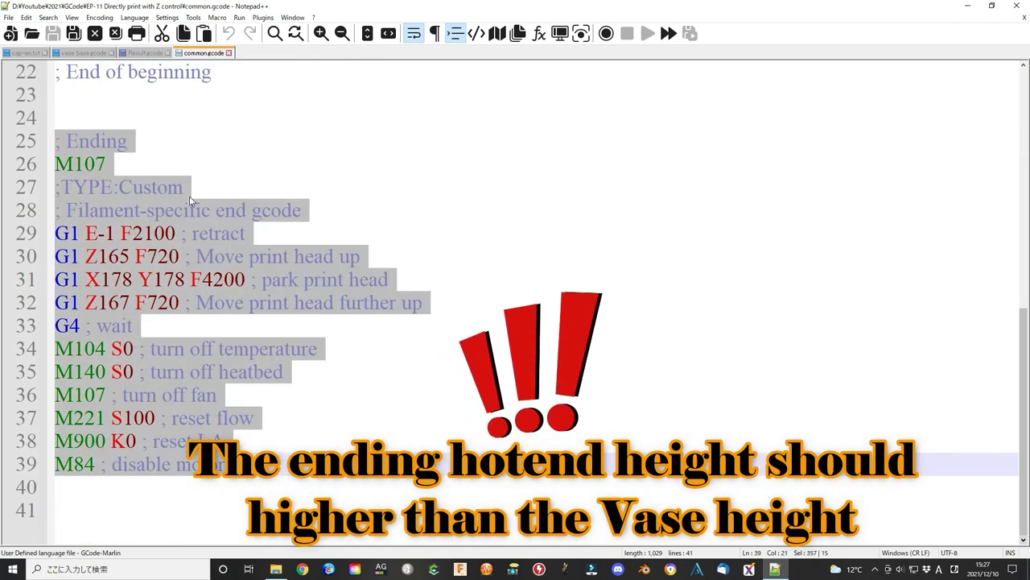
{"action": "key", "text": "ctrl+Page_Up"}
{"action": "key", "text": "ctrl+v"}
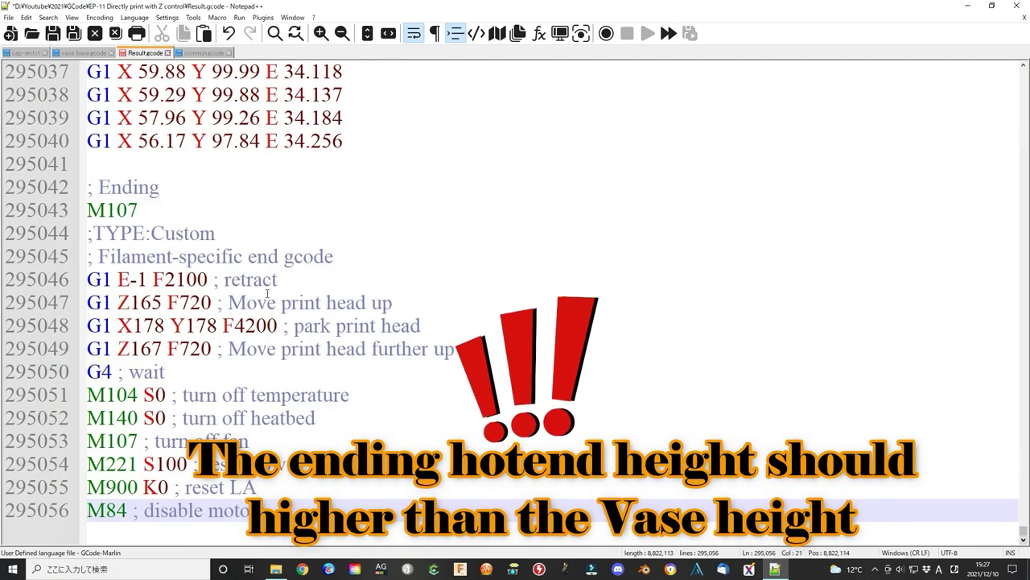
- Check the print-head heights in the ending block's two Z moves, save Result.gcode and close common.gcode
{"action": "left_click", "coordinate": [139, 303]}
{"action": "left_click_drag", "start_coordinate": [87, 303], "coordinate": [412, 301]}
{"action": "left_click_drag", "start_coordinate": [88, 349], "coordinate": [491, 349]}
{"action": "left_click", "coordinate": [139, 302]}
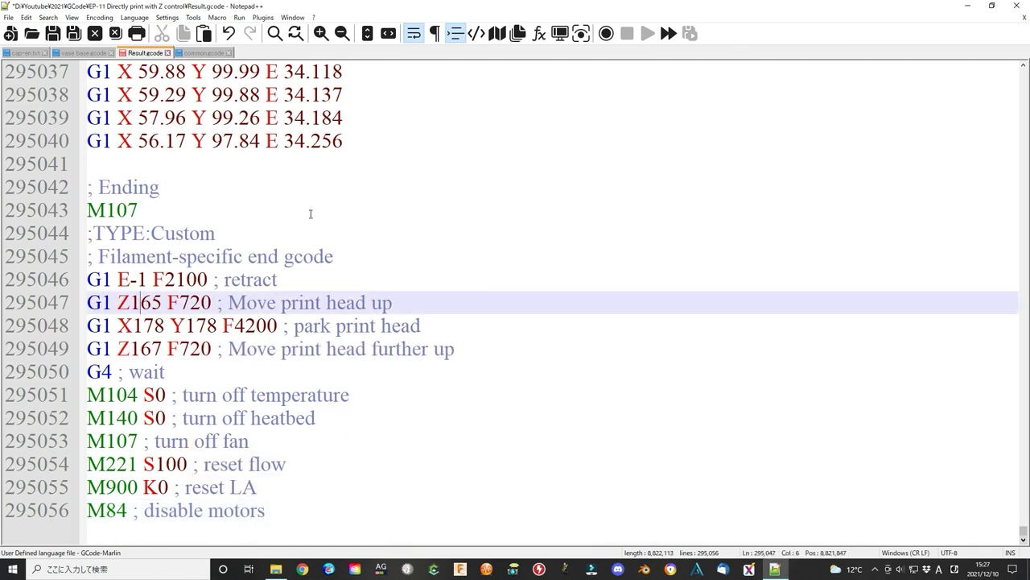
{"action": "key", "text": "ctrl+s"}
{"action": "left_click", "coordinate": [208, 53]}
{"action": "left_click", "coordinate": [229, 52]}
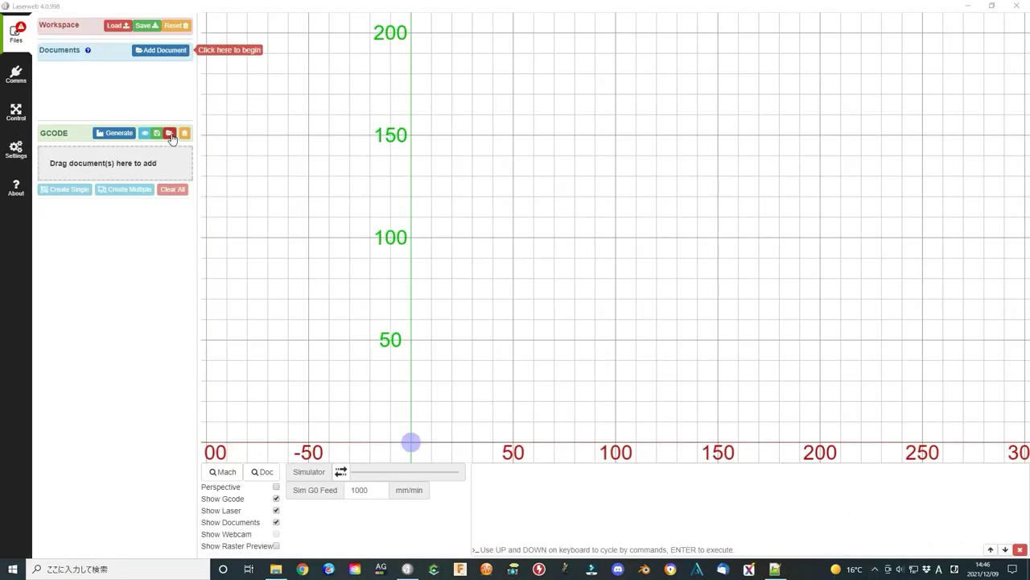
- Switch to LaserWeb, load Result.gcode and inspect its toolpath preview
{"action": "left_click", "coordinate": [170, 134]}
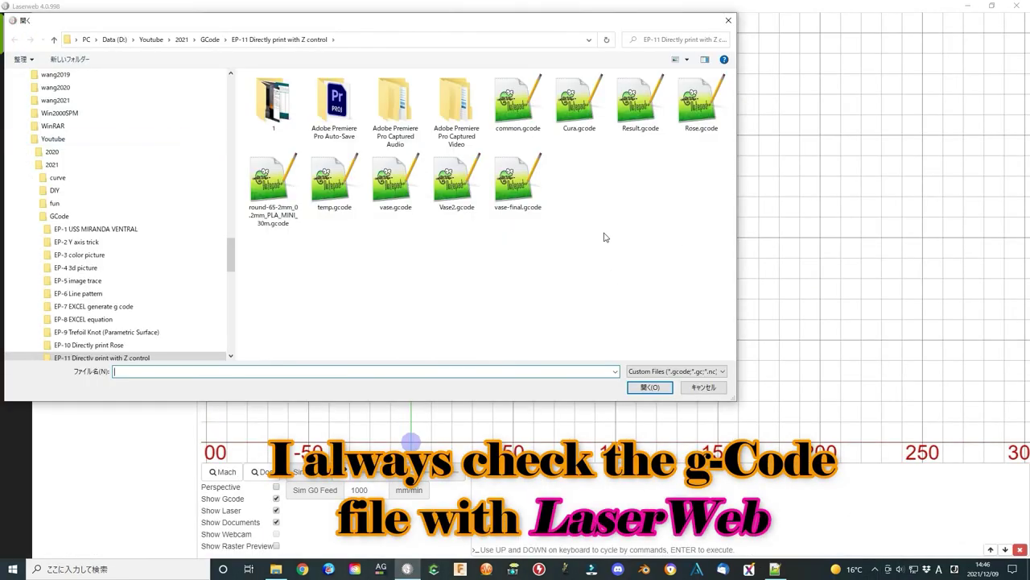
{"action": "left_click", "coordinate": [648, 113]}
{"action": "left_click", "coordinate": [650, 387]}
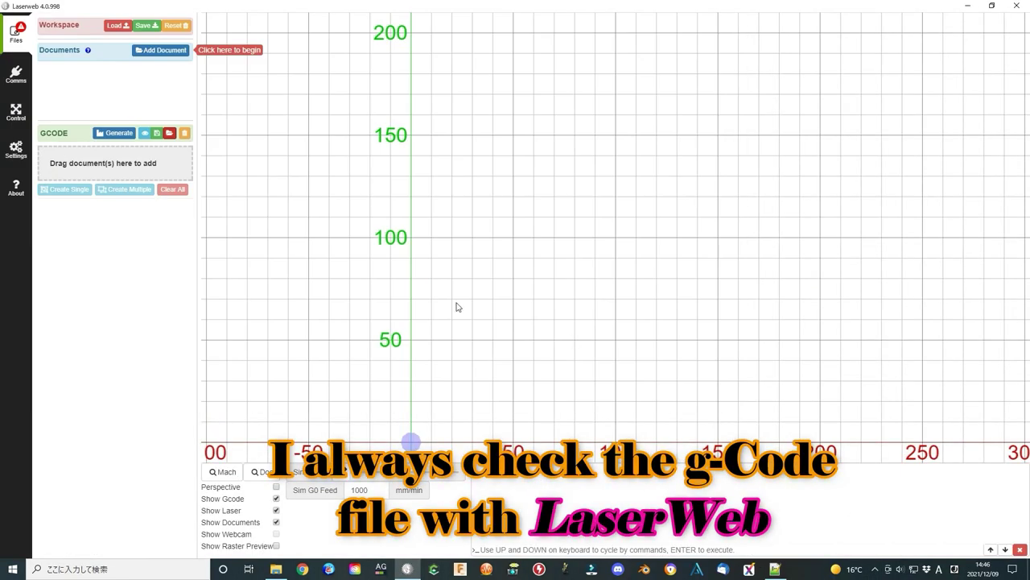
{"action": "left_click_drag", "start_coordinate": [781, 397], "coordinate": [901, 113]}
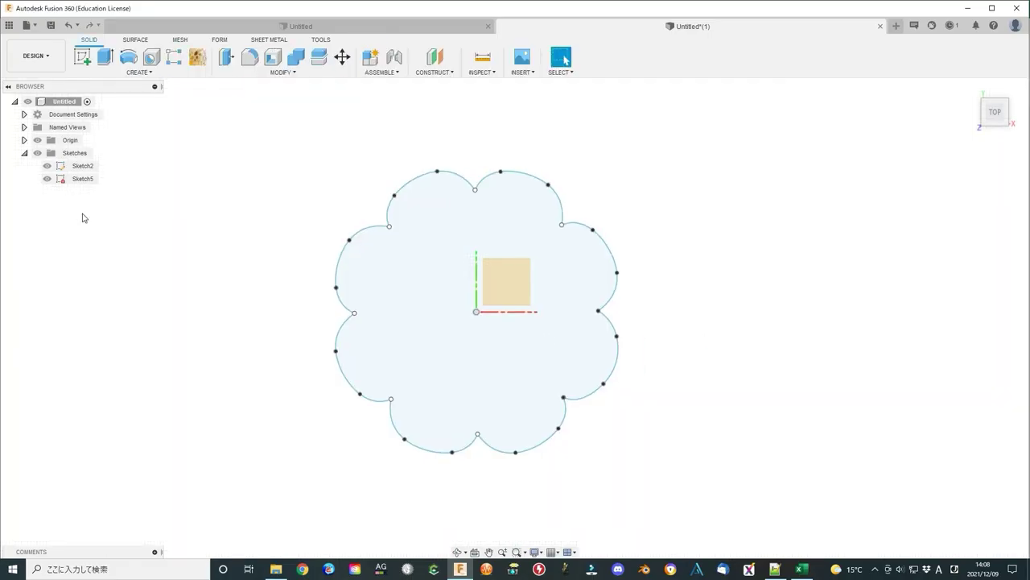
- Switch to Fusion 360 and scale the flower sketch uniformly about the origin
{"action": "left_click", "coordinate": [563, 330]}
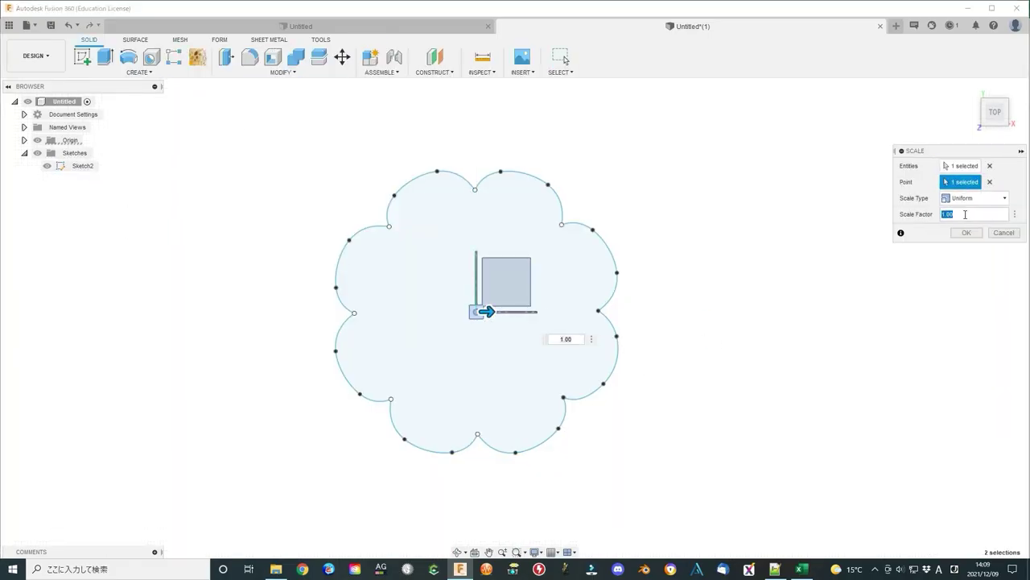